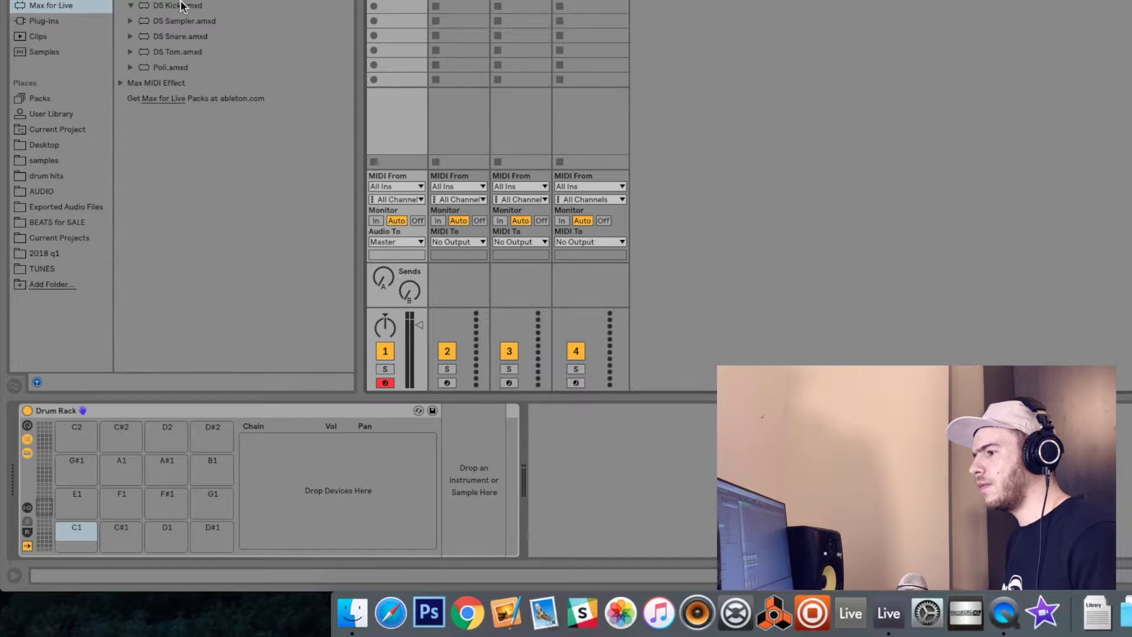
Load DS Kick onto the Drum Rack's C1 pad and set its Decay to about 28.1%.
{"action": "left_click_drag", "start_coordinate": [180, 5], "coordinate": [79, 540]}
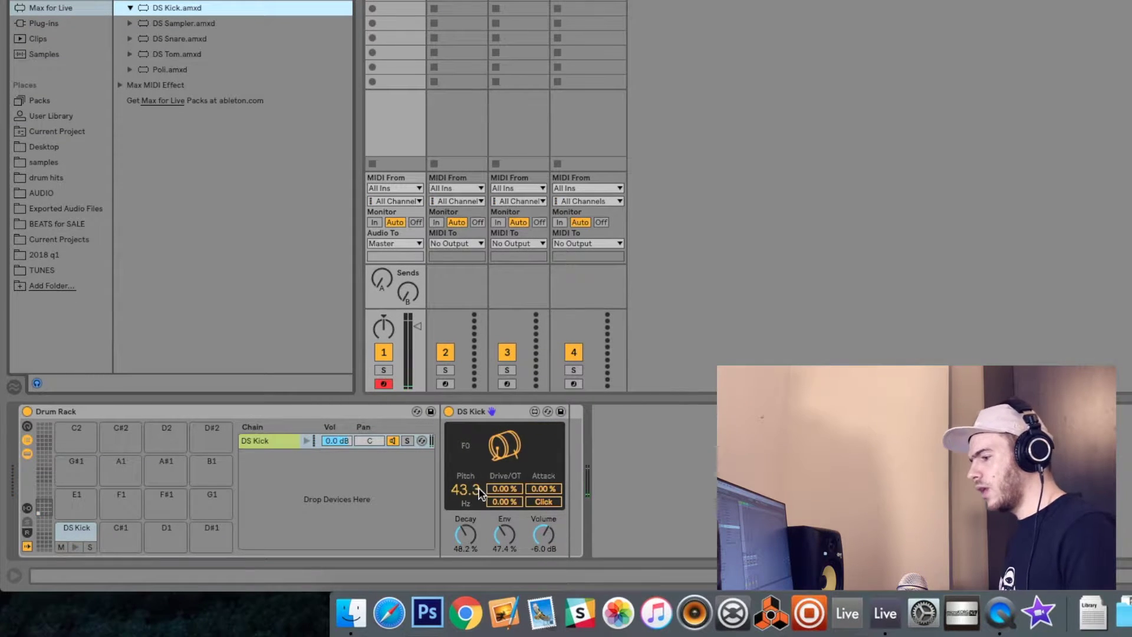
{"action": "left_click_drag", "start_coordinate": [470, 535], "coordinate": [466, 553]}
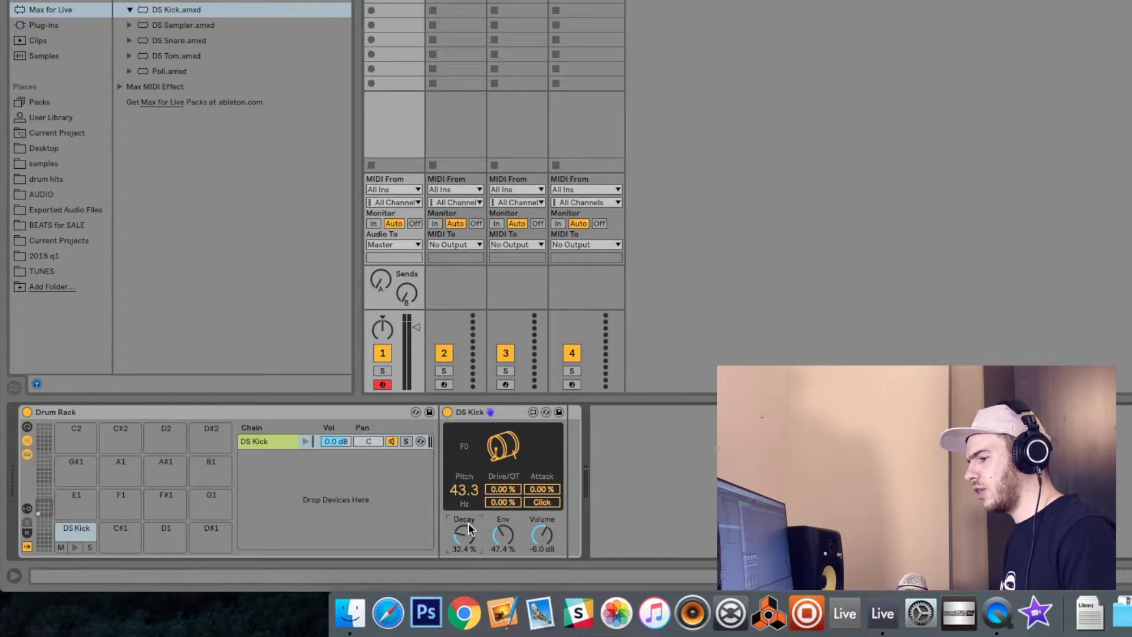
{"action": "mouse_move", "coordinate": [470, 528]}
{"action": "left_mouse_down"}
{"action": "mouse_move", "coordinate": [468, 544]}
{"action": "mouse_move", "coordinate": [468, 534]}
{"action": "left_mouse_up"}
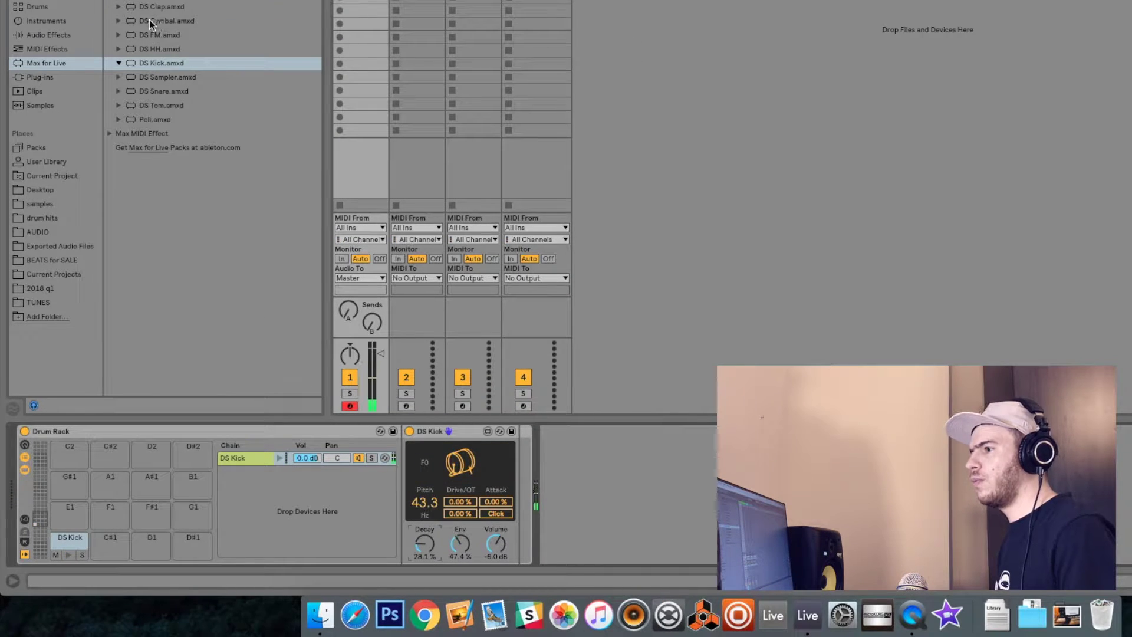
Load DS Clap onto the C#1 pad with Sloppy 11%, Tail 33%, Spread 100%, Tune about 14.8% and Decay about 40.2%.
{"action": "left_click_drag", "start_coordinate": [156, 11], "coordinate": [118, 543]}
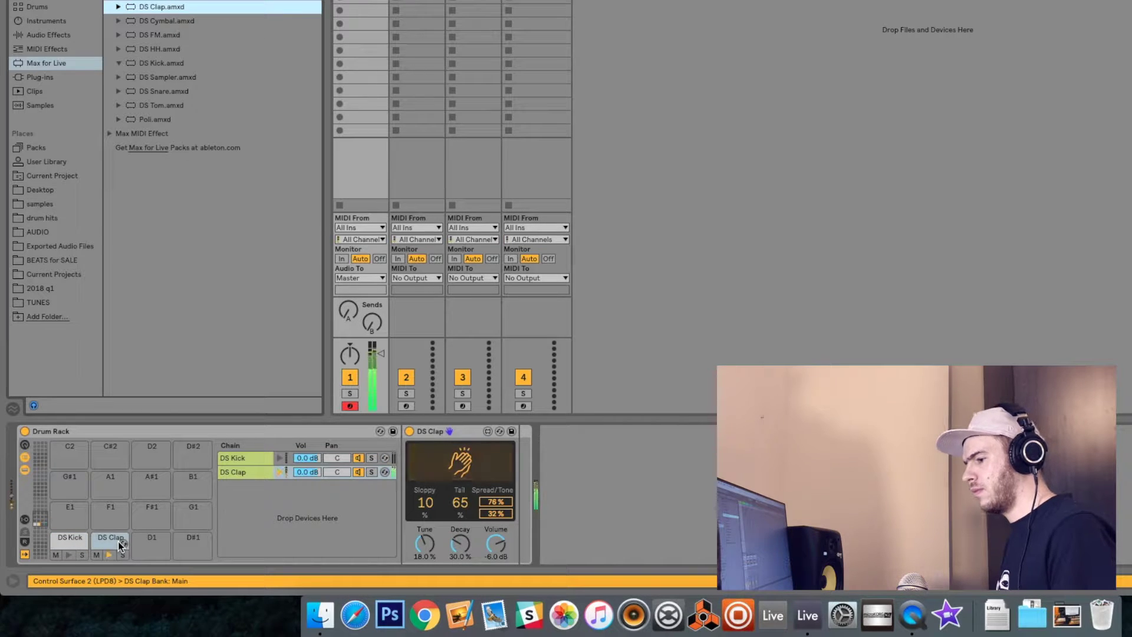
{"action": "left_click", "coordinate": [246, 473]}
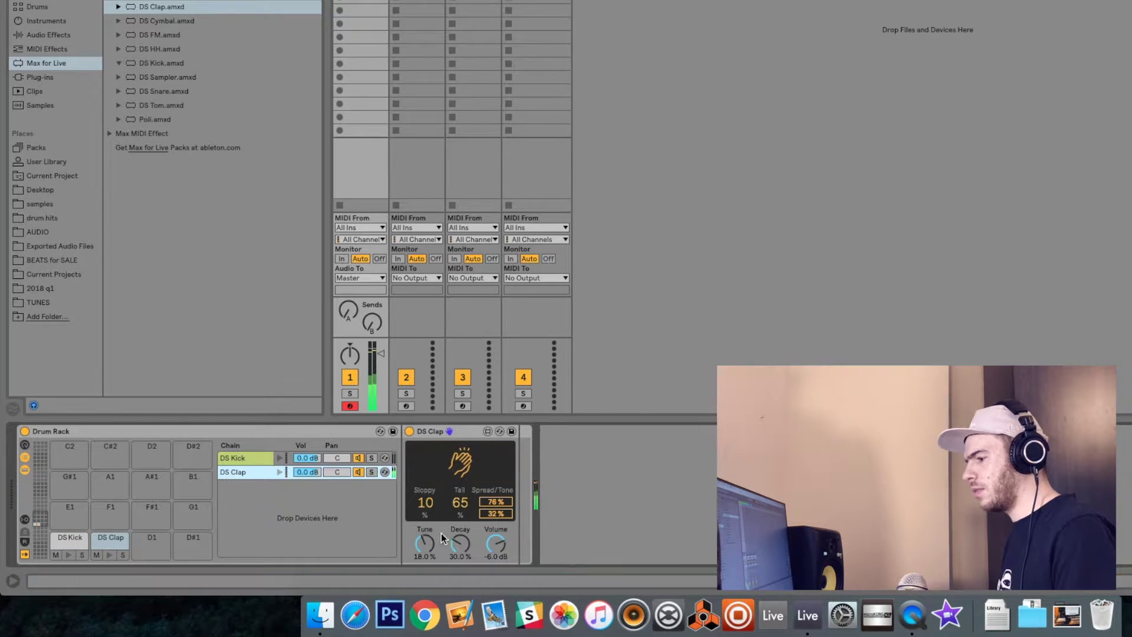
{"action": "left_click_drag", "start_coordinate": [461, 506], "coordinate": [461, 531]}
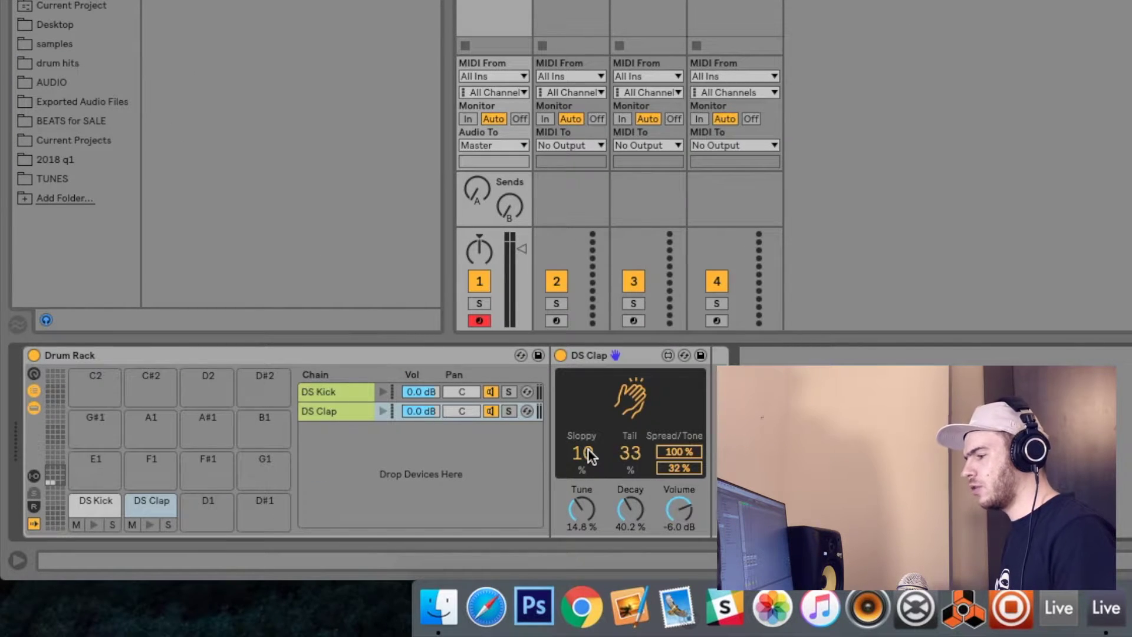
{"action": "left_click_drag", "start_coordinate": [588, 457], "coordinate": [588, 429]}
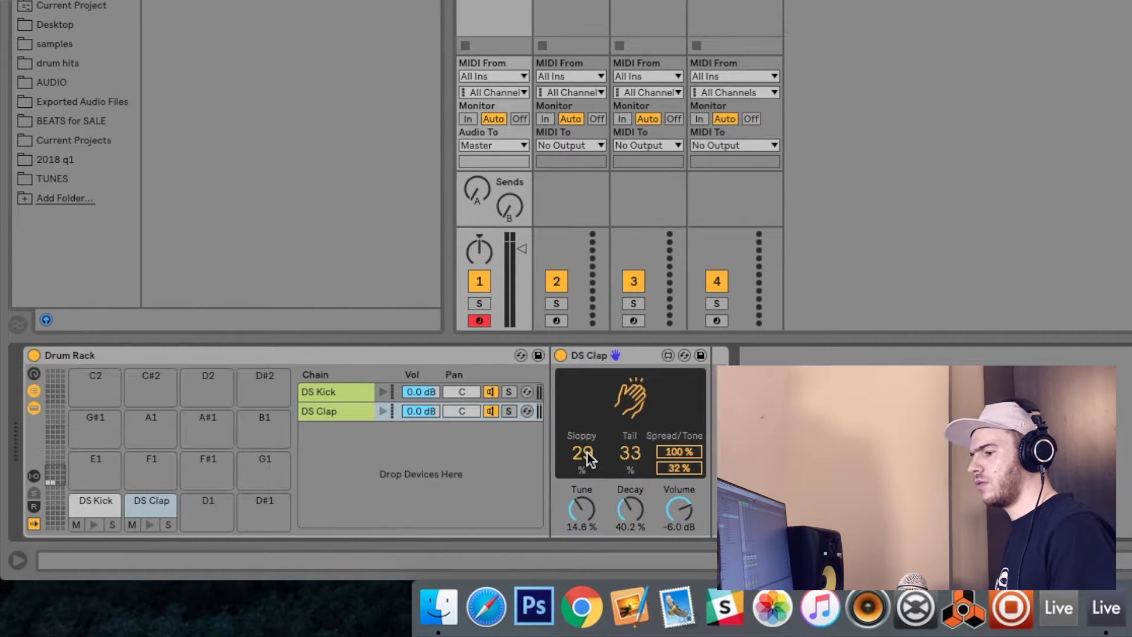
{"action": "mouse_move", "coordinate": [586, 451]}
{"action": "left_mouse_down"}
{"action": "mouse_move", "coordinate": [586, 476]}
{"action": "mouse_move", "coordinate": [589, 459]}
{"action": "left_mouse_up"}
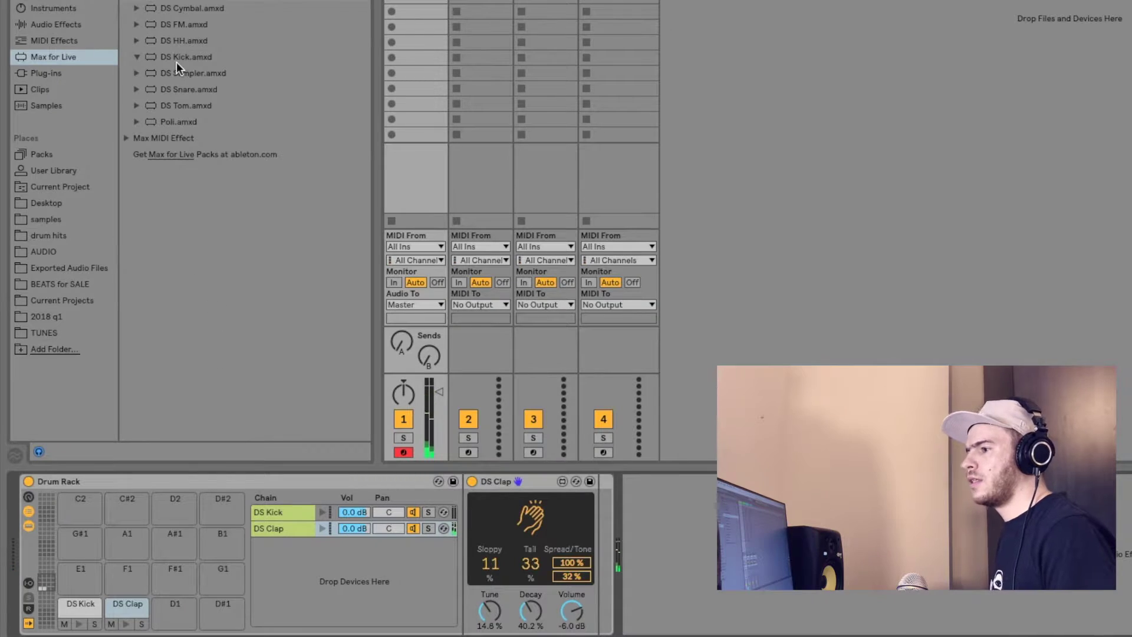
Load DS HH onto the D1 pad and duplicate it onto the D#1 pad.
{"action": "left_click_drag", "start_coordinate": [183, 38], "coordinate": [172, 606]}
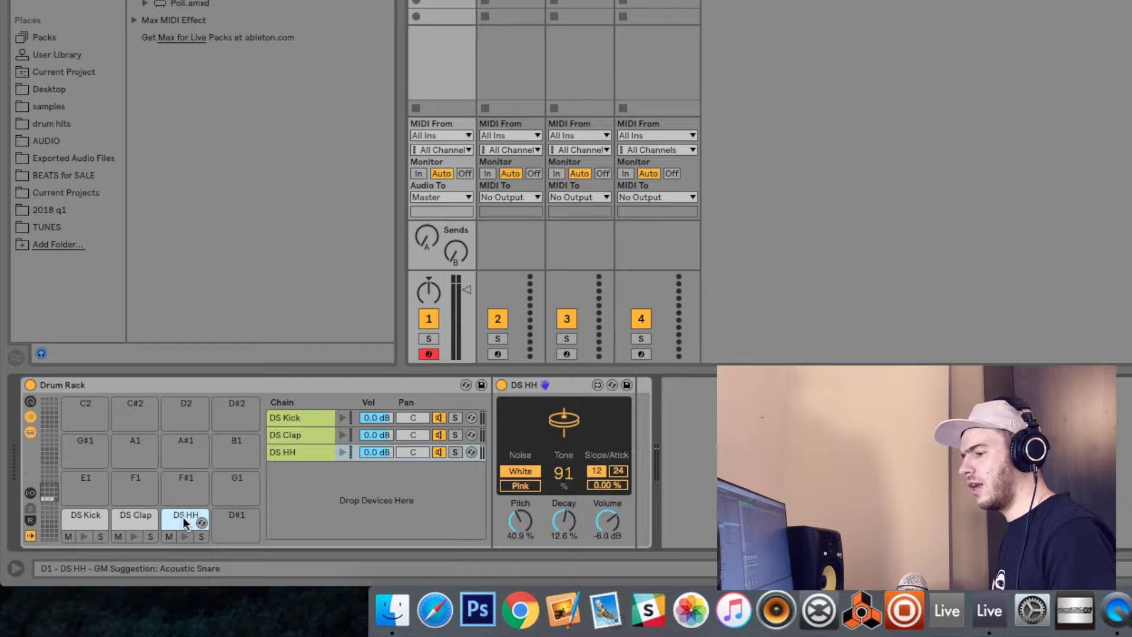
{"action": "left_click", "coordinate": [188, 538]}
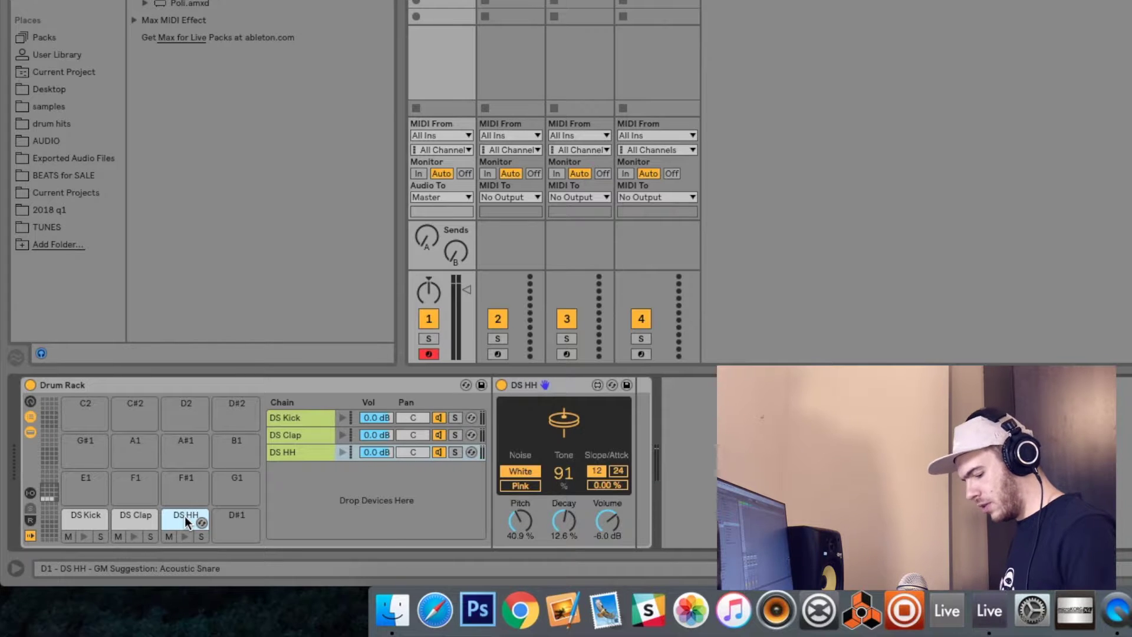
{"action": "left_click_drag", "start_coordinate": [186, 515], "coordinate": [223, 524]}
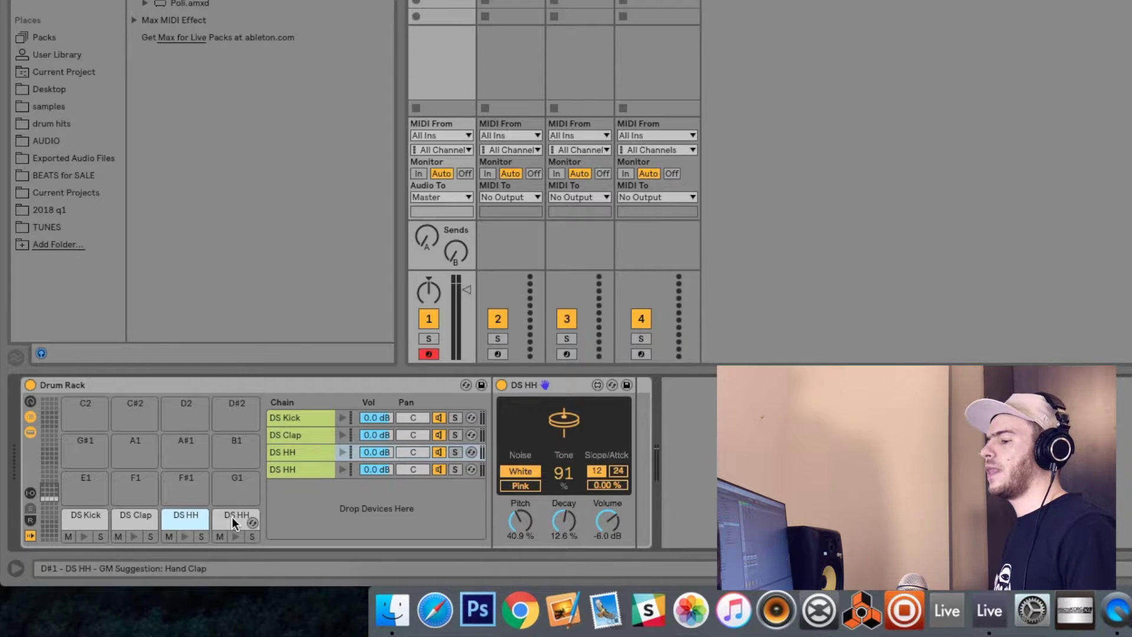
Set the D#1 hi-hat's Decay to about 26.4% and shorten the Decay of the D1 hi-hat.
{"action": "left_click", "coordinate": [232, 517]}
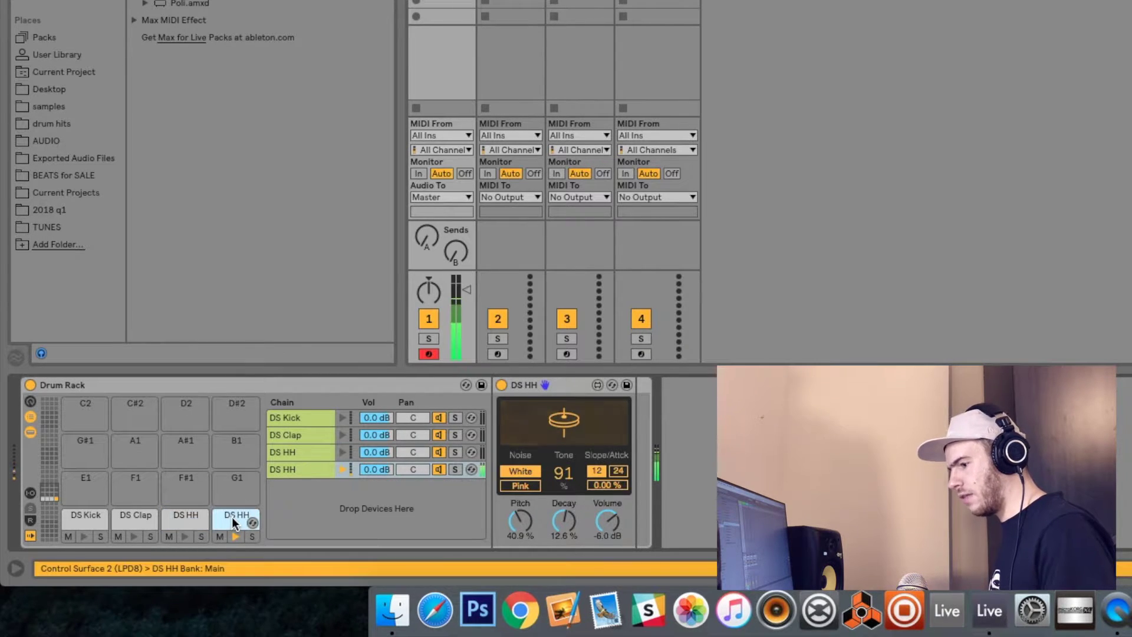
{"action": "left_click_drag", "start_coordinate": [563, 521], "coordinate": [569, 510]}
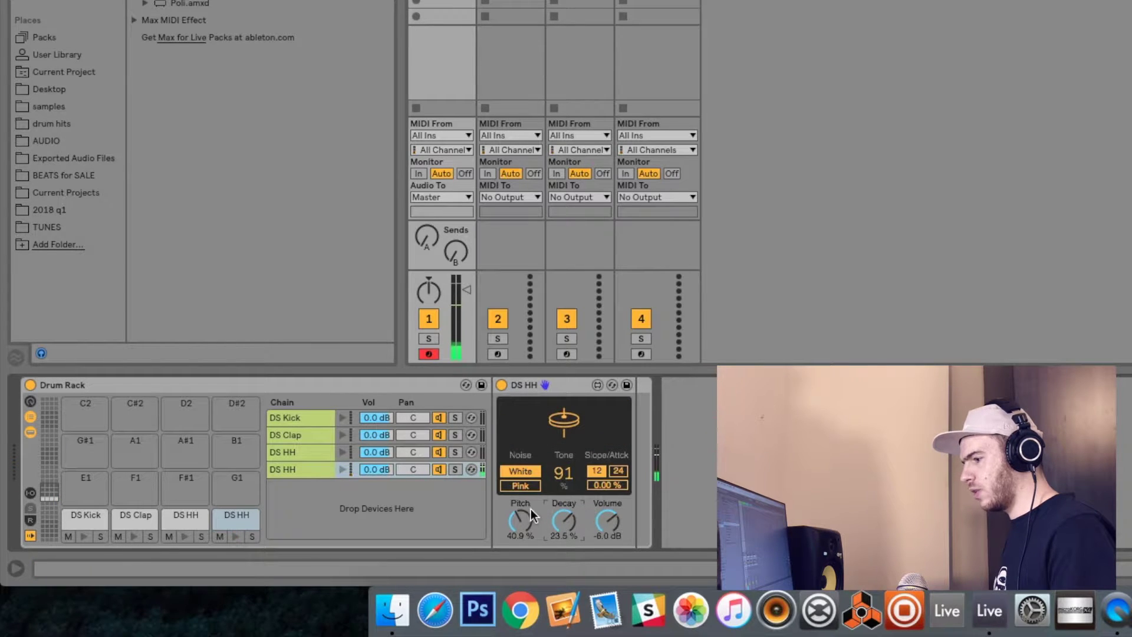
{"action": "left_click_drag", "start_coordinate": [560, 521], "coordinate": [563, 516]}
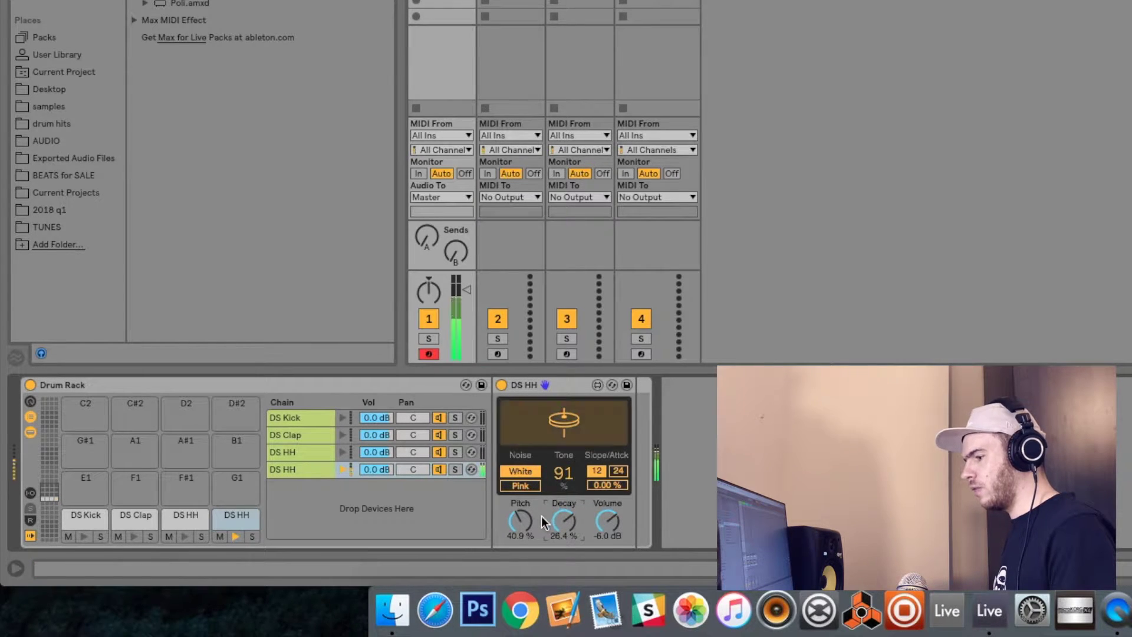
{"action": "left_click", "coordinate": [180, 519]}
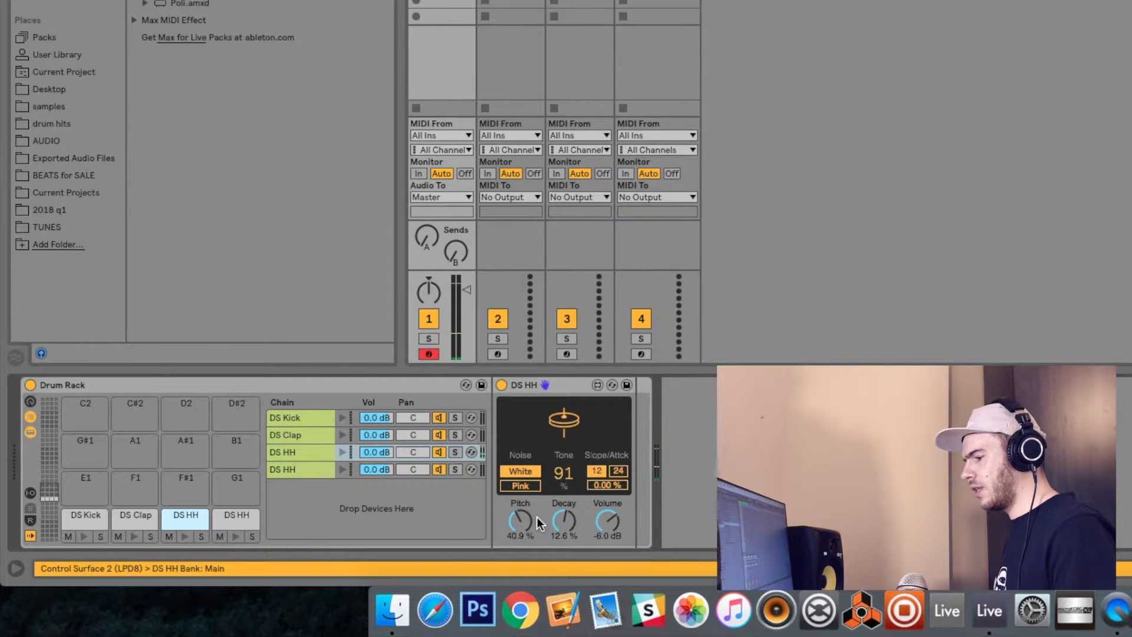
{"action": "left_click_drag", "start_coordinate": [560, 522], "coordinate": [562, 539]}
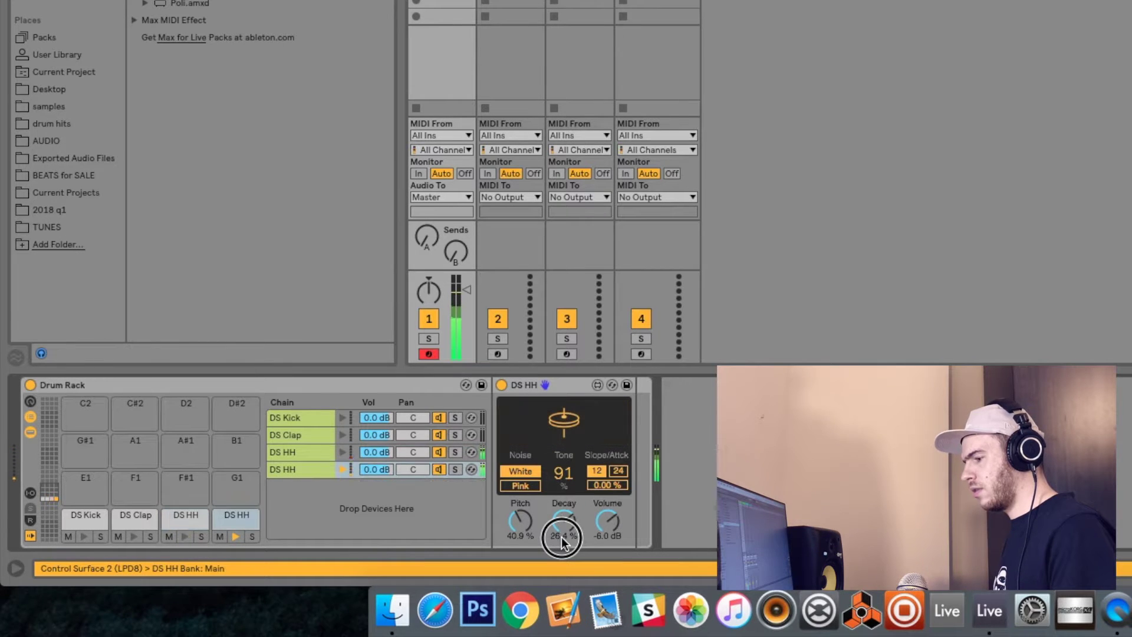
Show the Drum Rack chains' input and output settings and assign both DS HH chains to choke group 1.
{"action": "left_click", "coordinate": [31, 493]}
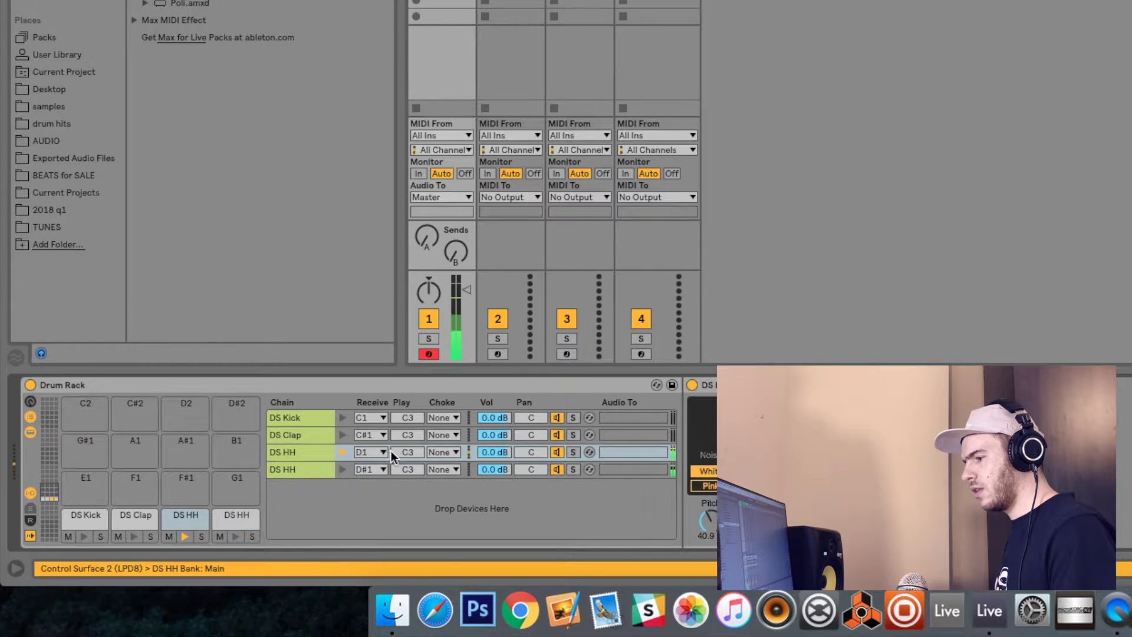
{"action": "left_click", "coordinate": [448, 452]}
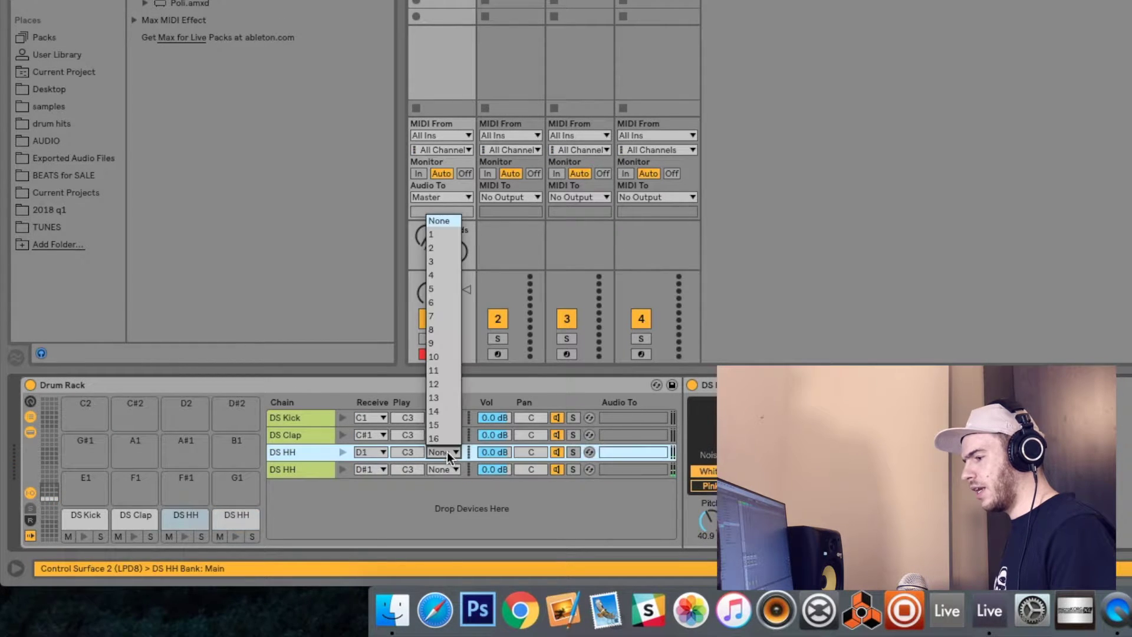
{"action": "left_click", "coordinate": [436, 239]}
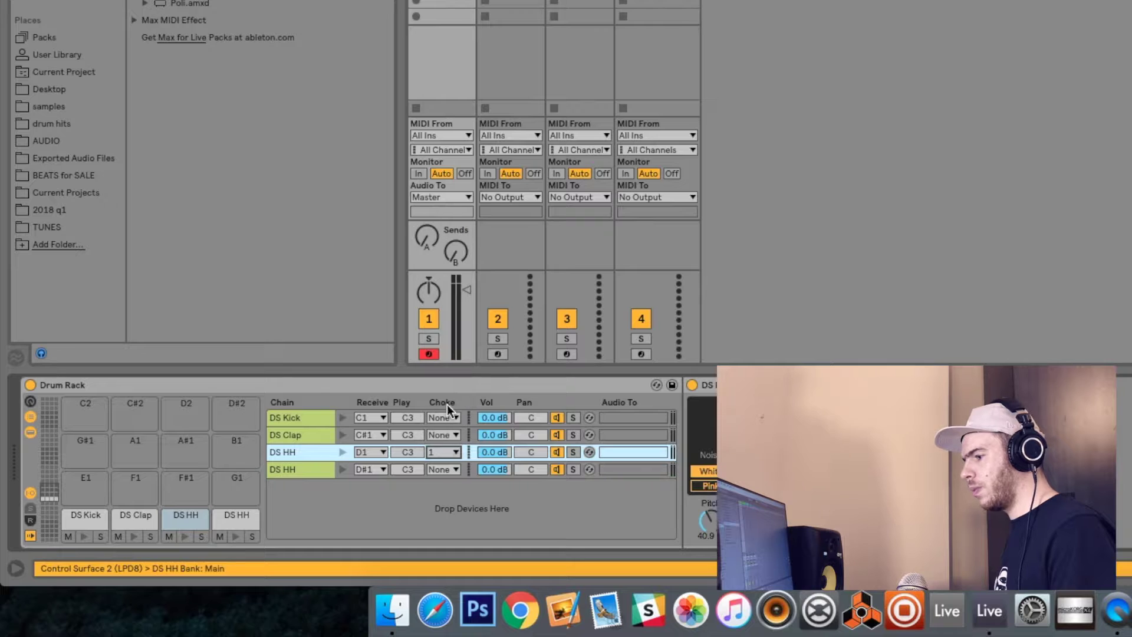
{"action": "left_click", "coordinate": [450, 475]}
{"action": "left_click", "coordinate": [445, 253]}
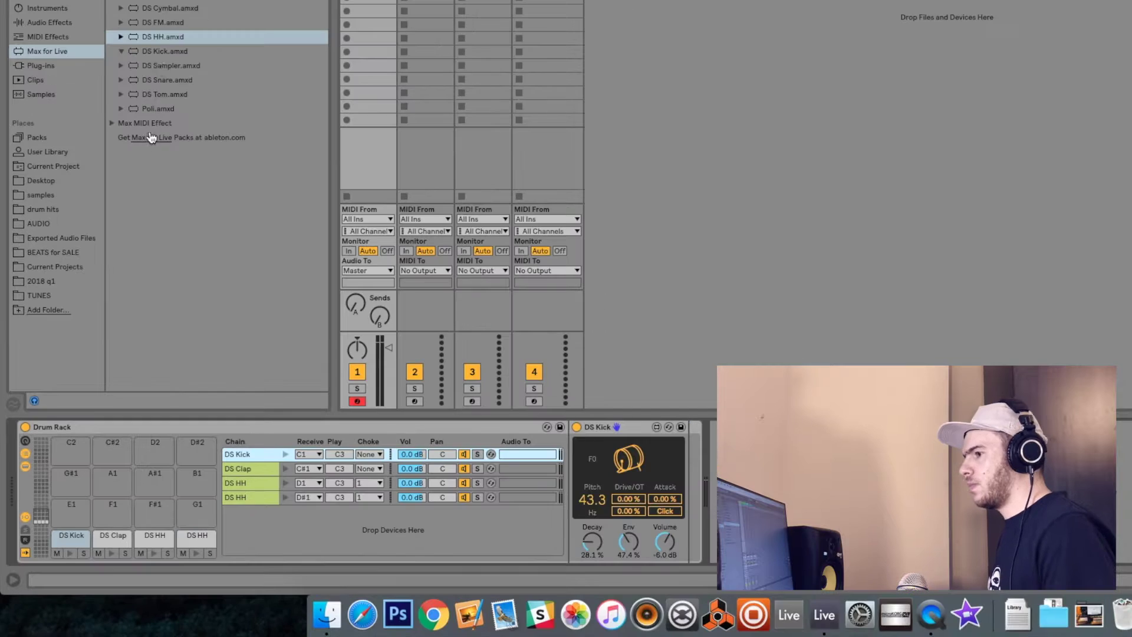
Load DS Clang onto the E1 pad and duplicate it onto the F1 pad.
{"action": "left_click_drag", "start_coordinate": [156, 0], "coordinate": [84, 513]}
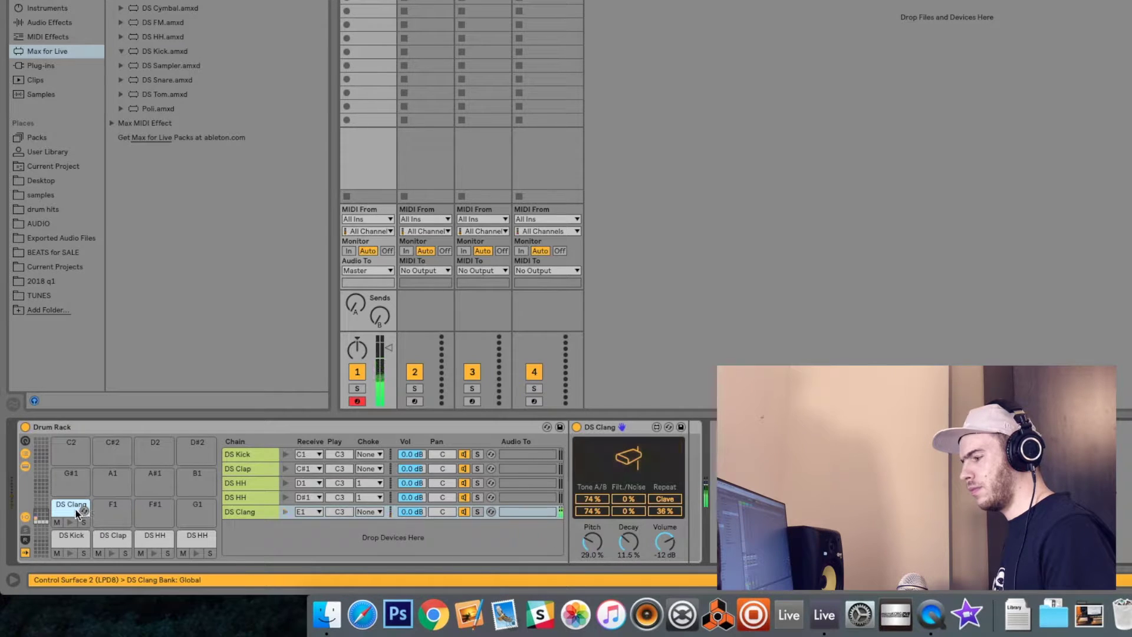
{"action": "left_click", "coordinate": [116, 513]}
{"action": "left_click_drag", "start_coordinate": [117, 514], "coordinate": [117, 514]}
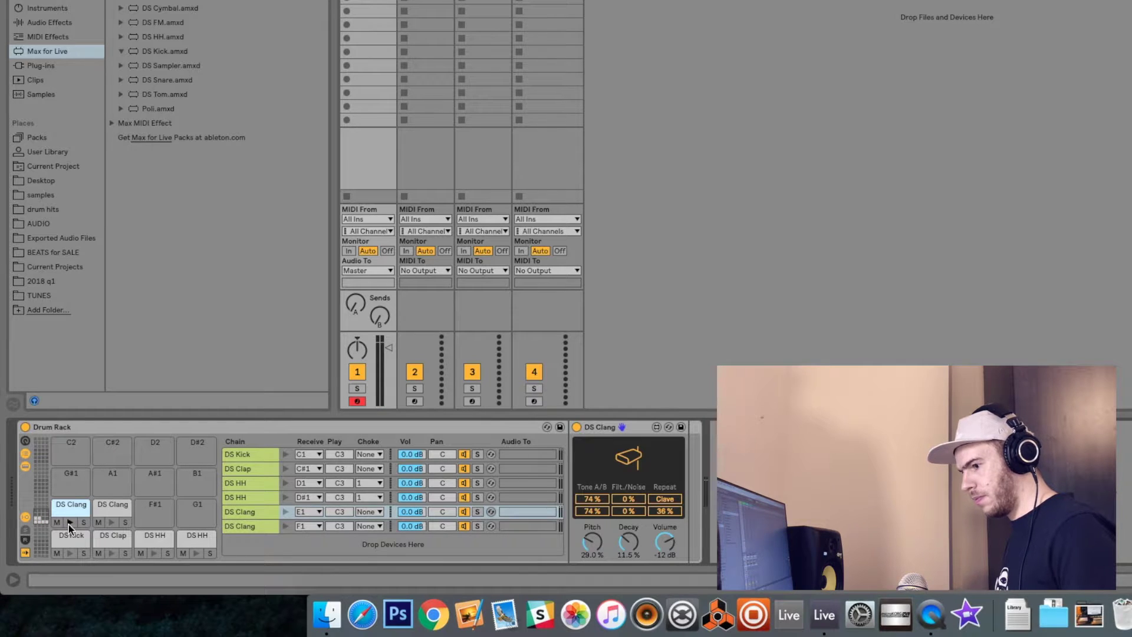
Lower the E1 clang's Decay to about 1.4% and adjust its Tone A, and set the F1 clang's Pitch to 33.7% and Decay to 9.43%.
{"action": "left_click", "coordinate": [69, 522]}
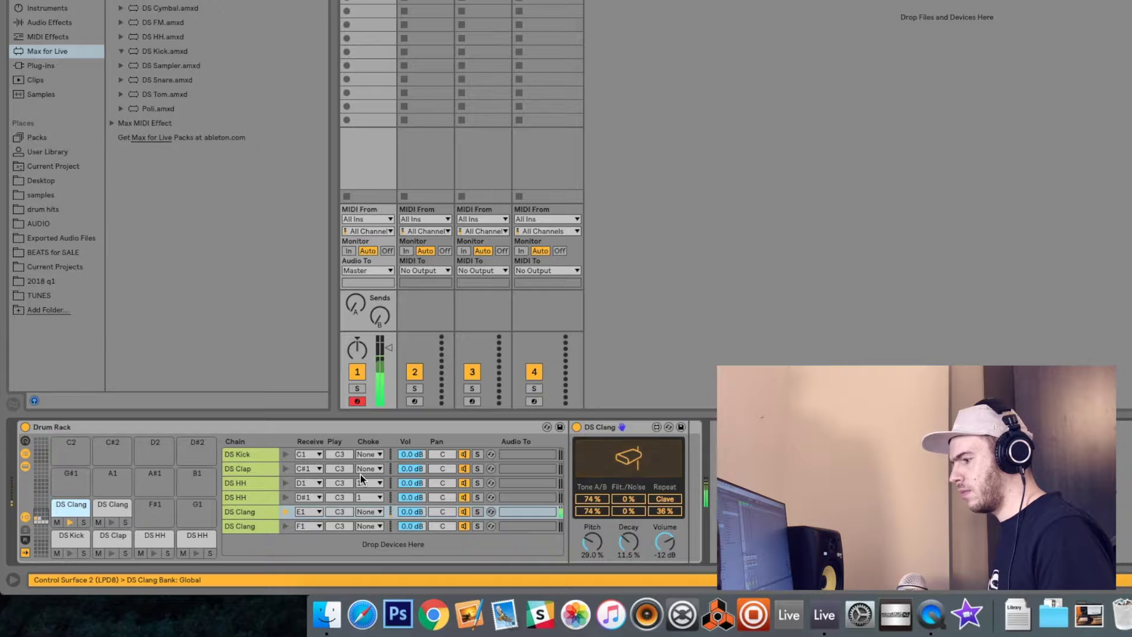
{"action": "left_click_drag", "start_coordinate": [629, 542], "coordinate": [630, 562]}
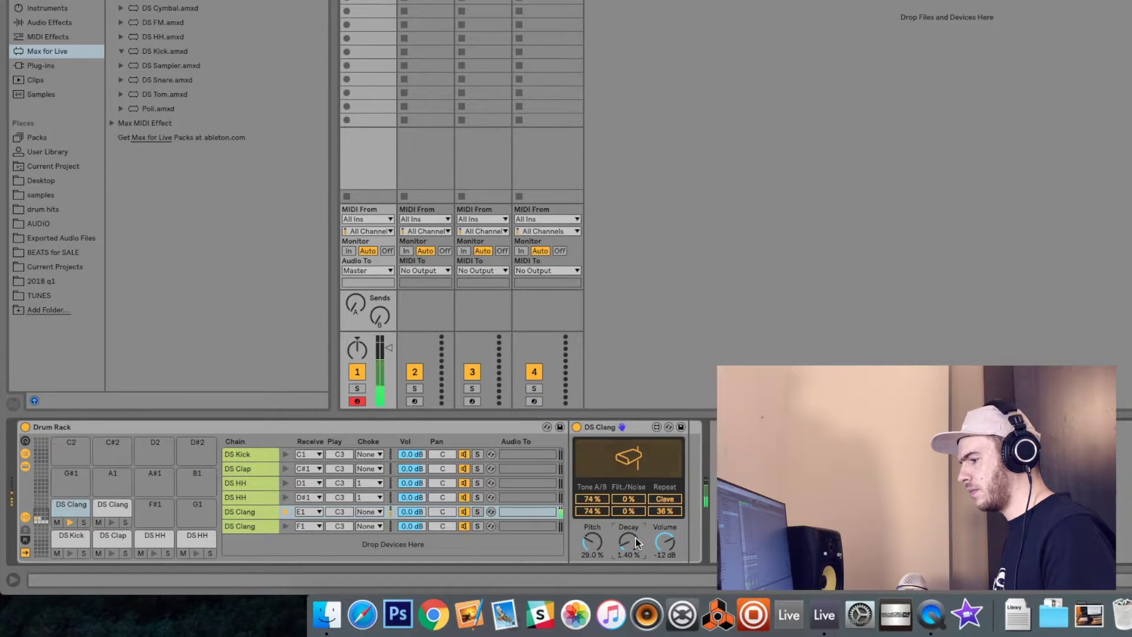
{"action": "left_click_drag", "start_coordinate": [596, 499], "coordinate": [601, 490]}
{"action": "left_click", "coordinate": [112, 515]}
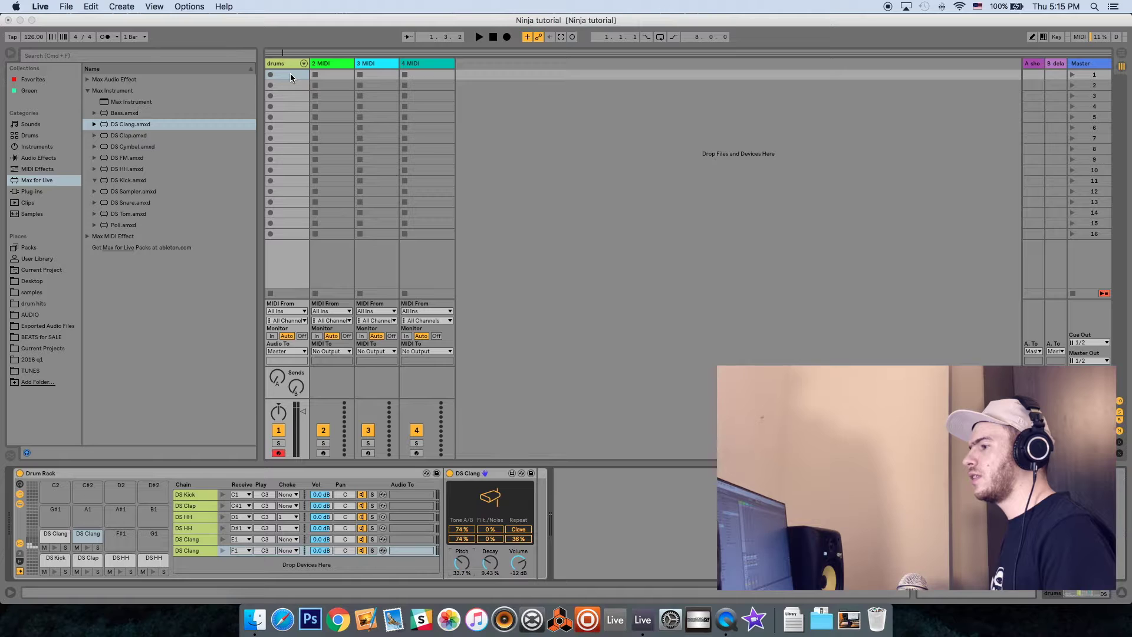
Create a MIDI clip in the drums track's first slot and draw DS Kick notes on all four beats.
{"action": "double_click", "coordinate": [290, 74]}
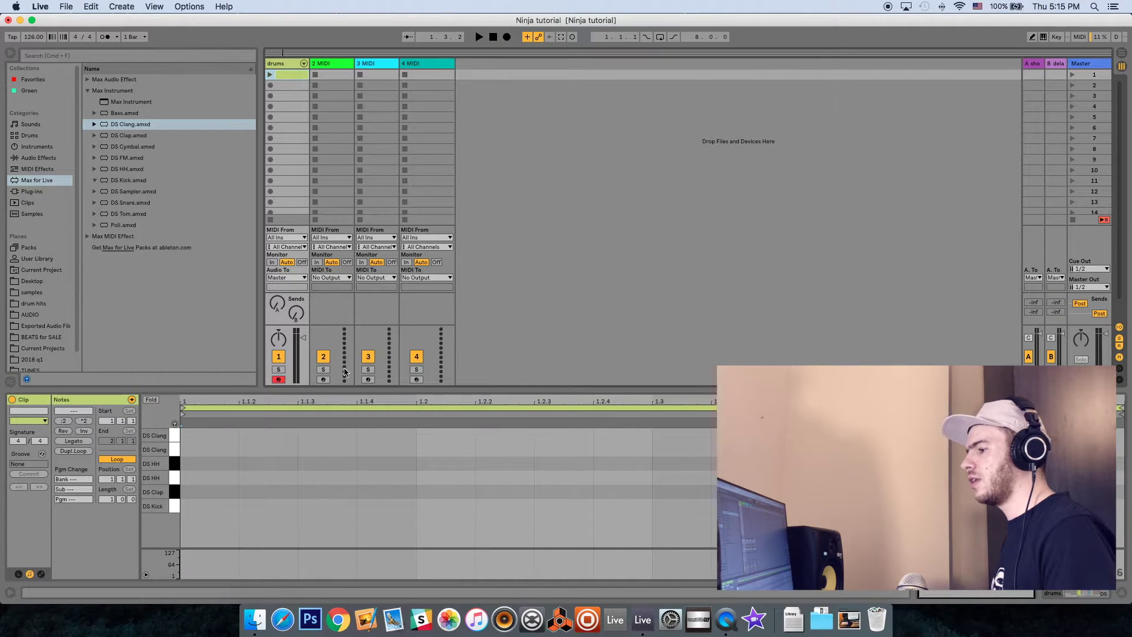
{"action": "left_click_drag", "start_coordinate": [342, 390], "coordinate": [330, 275]}
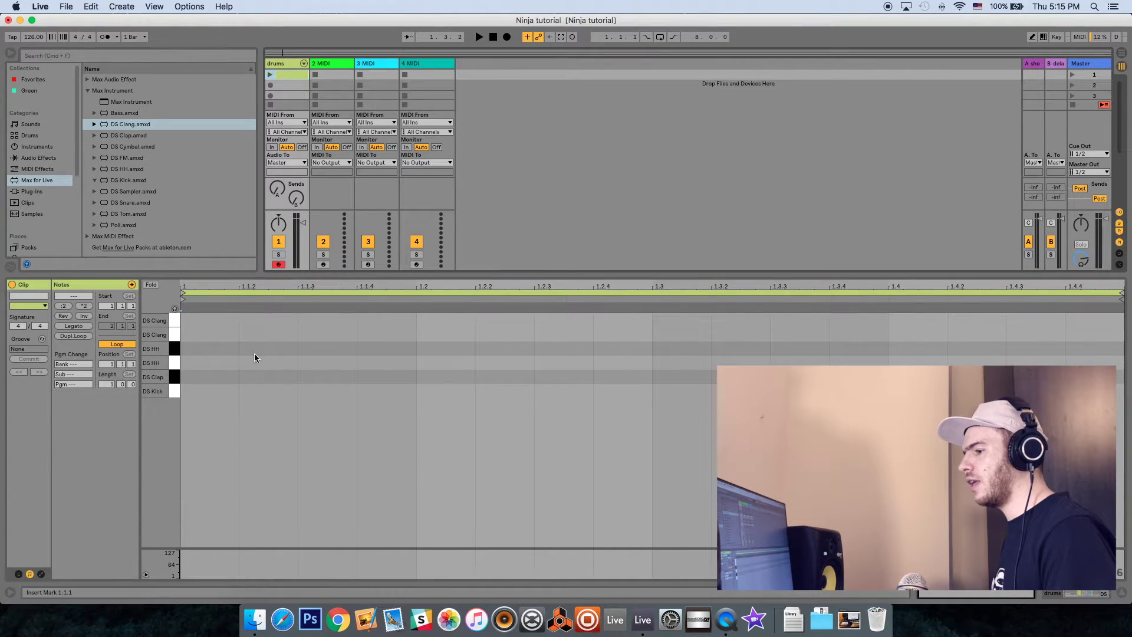
{"action": "key", "text": "b"}
{"action": "left_click", "coordinate": [204, 391]}
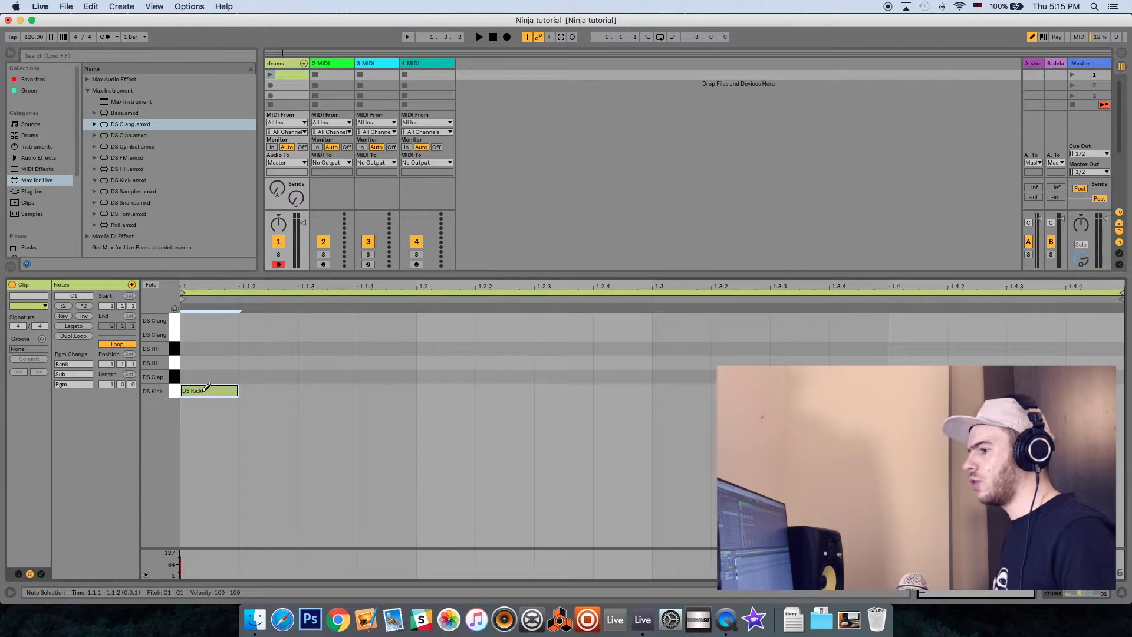
{"action": "left_click", "coordinate": [425, 390]}
{"action": "left_click", "coordinate": [682, 391]}
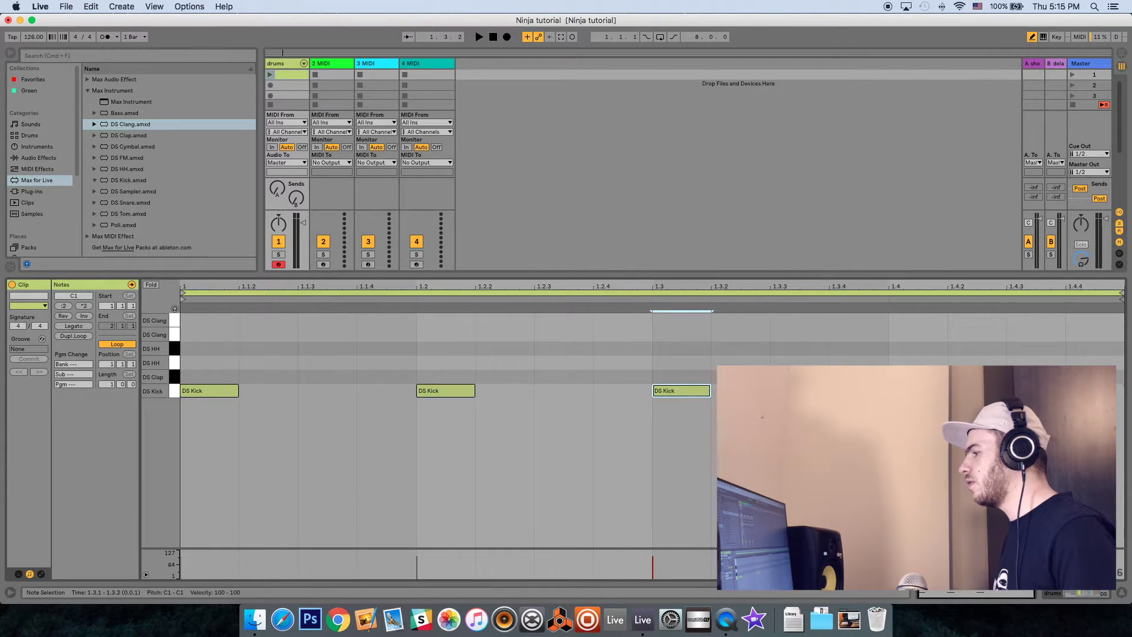
{"action": "left_click", "coordinate": [917, 391]}
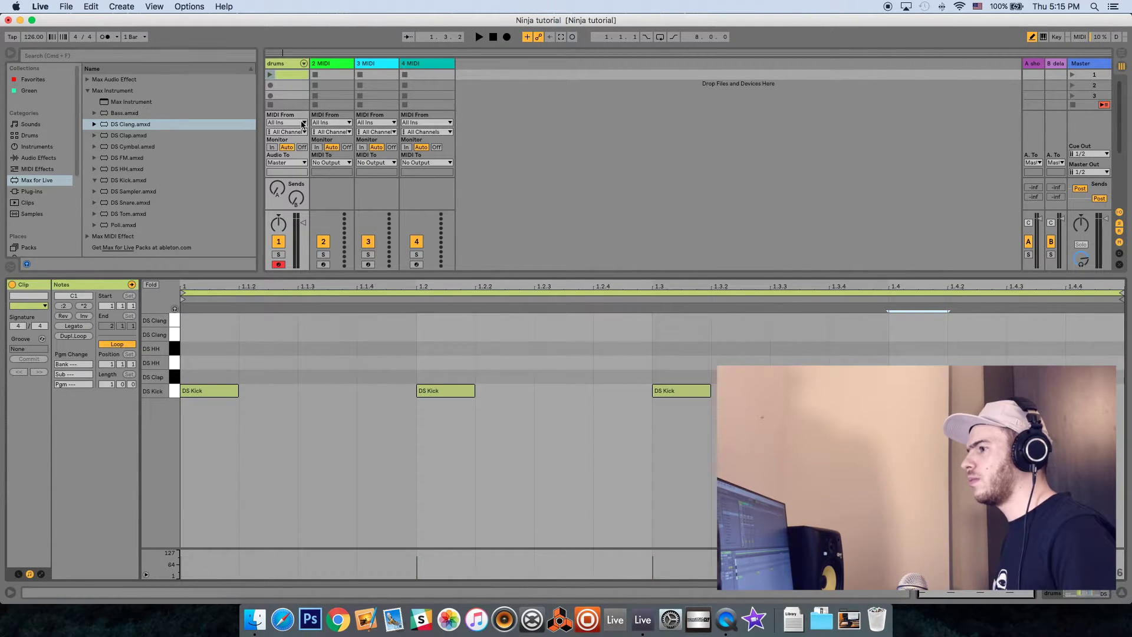
Play the drums clip and set the DS Kick's Decay to about 18.1% and Env to about 39.7%.
{"action": "left_click", "coordinate": [270, 74]}
{"action": "double_click", "coordinate": [288, 64]}
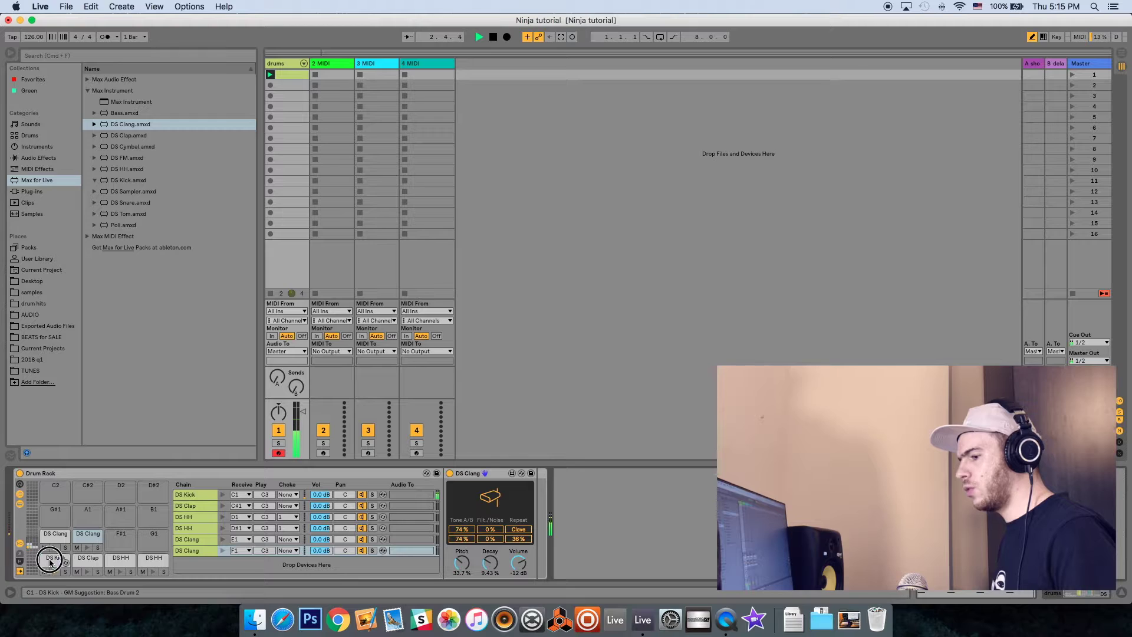
{"action": "left_click", "coordinate": [52, 560]}
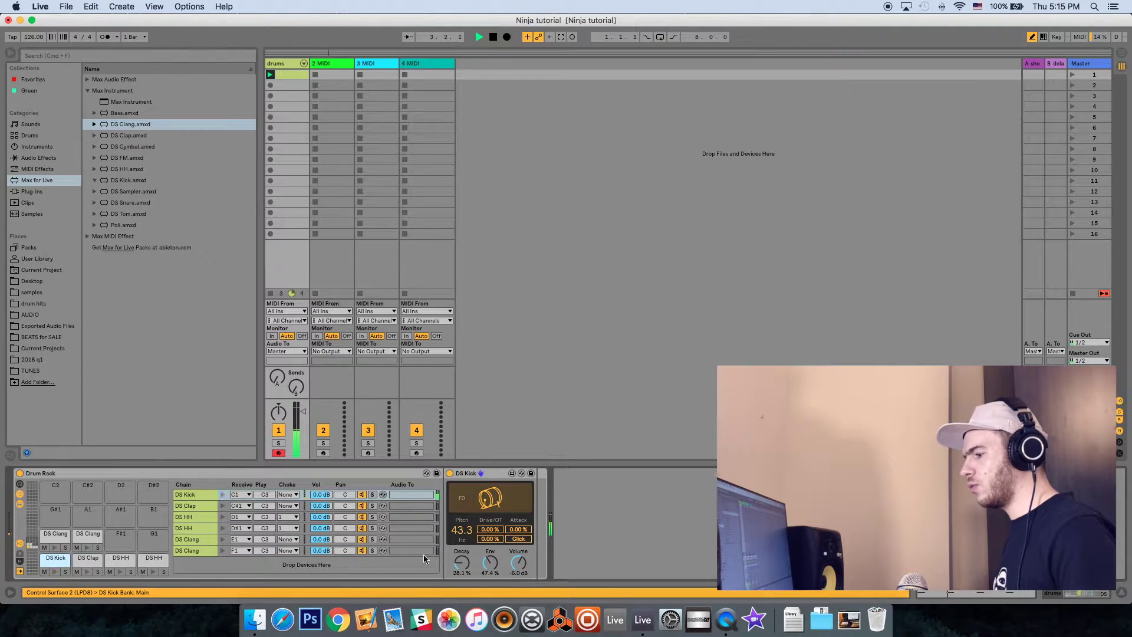
{"action": "left_click_drag", "start_coordinate": [464, 564], "coordinate": [464, 573]}
{"action": "left_click", "coordinate": [487, 563]}
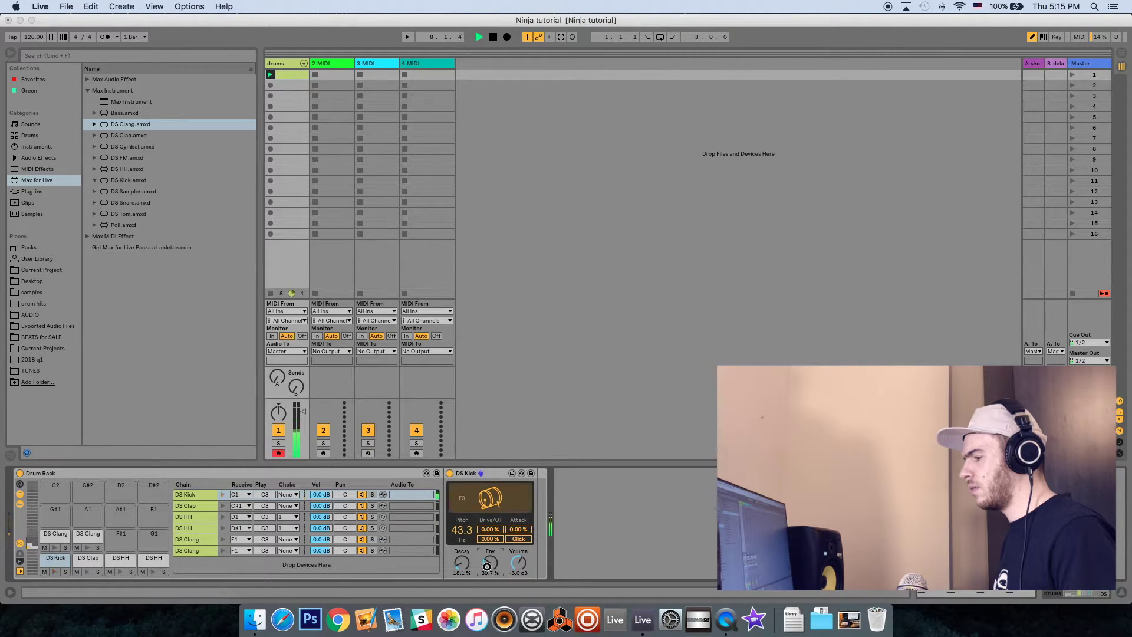
Reopen the drums clip and draw DS Clap notes on beats 2 and 4.
{"action": "double_click", "coordinate": [293, 76]}
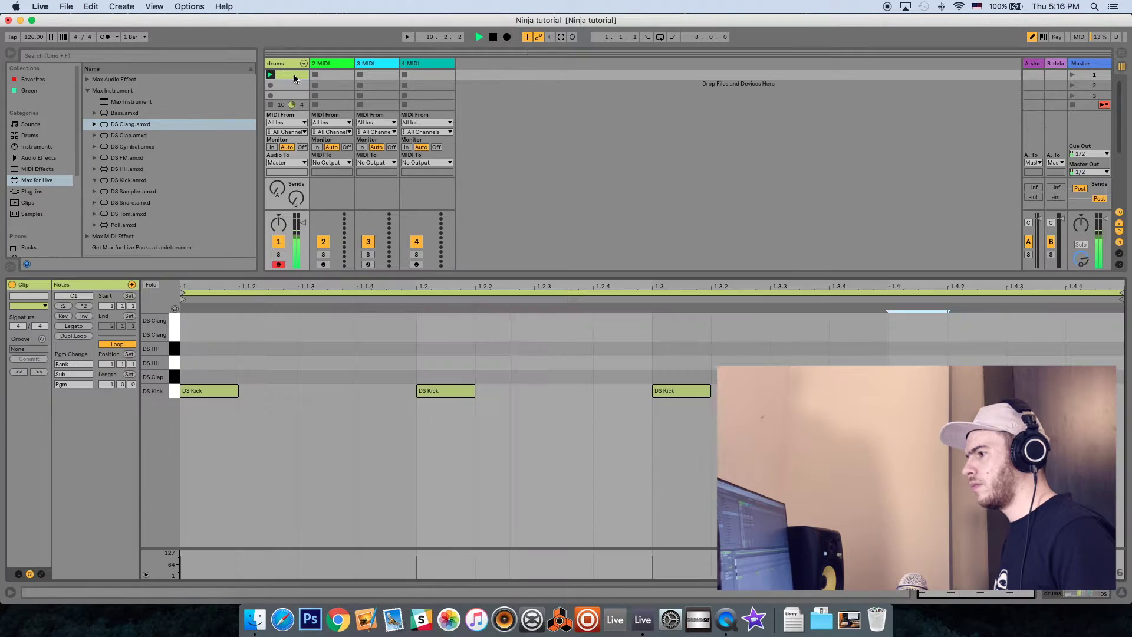
{"action": "left_click", "coordinate": [456, 375]}
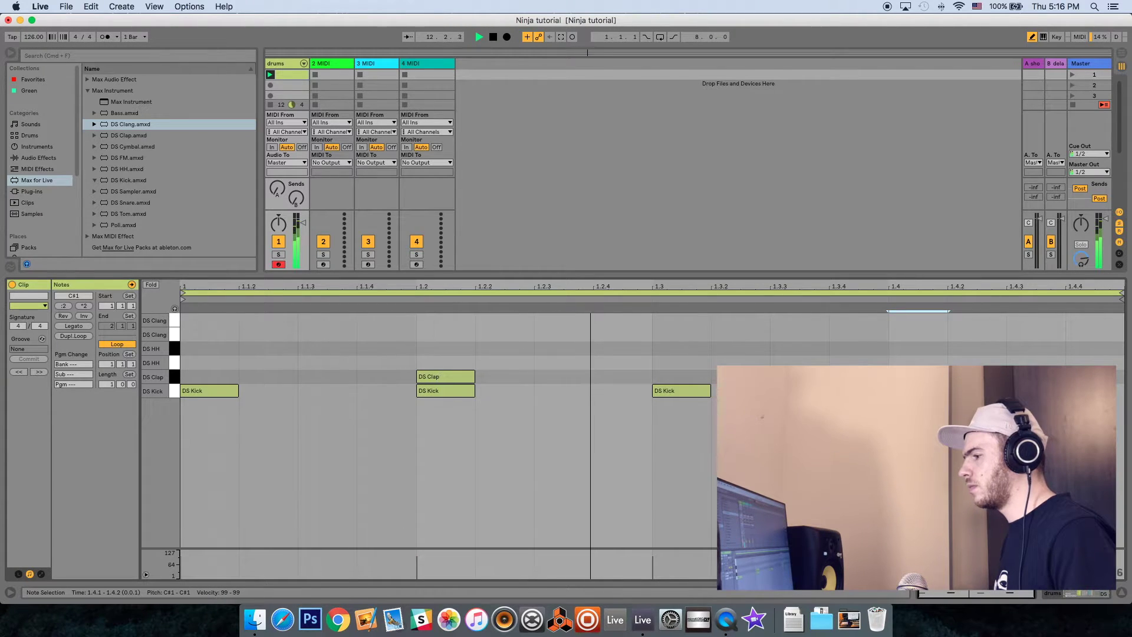
Lower the DS Clap chain's volume to -3.4 dB and set the clap's Decay to about 25.3% and Tail to 21%.
{"action": "double_click", "coordinate": [281, 63]}
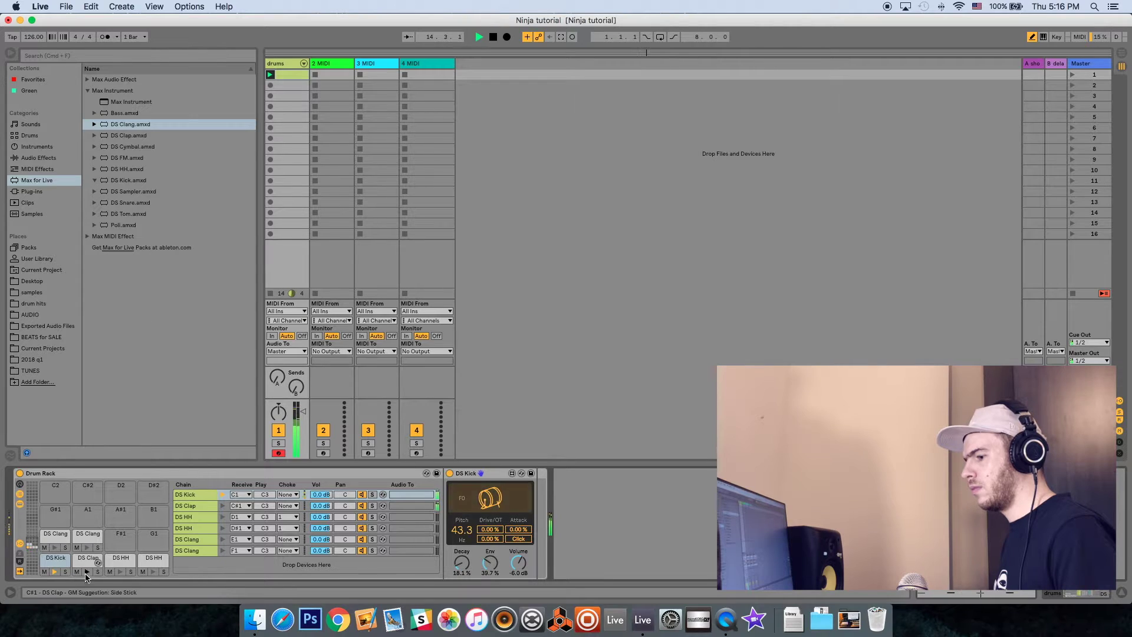
{"action": "left_click", "coordinate": [86, 562]}
{"action": "left_click_drag", "start_coordinate": [323, 507], "coordinate": [323, 514]}
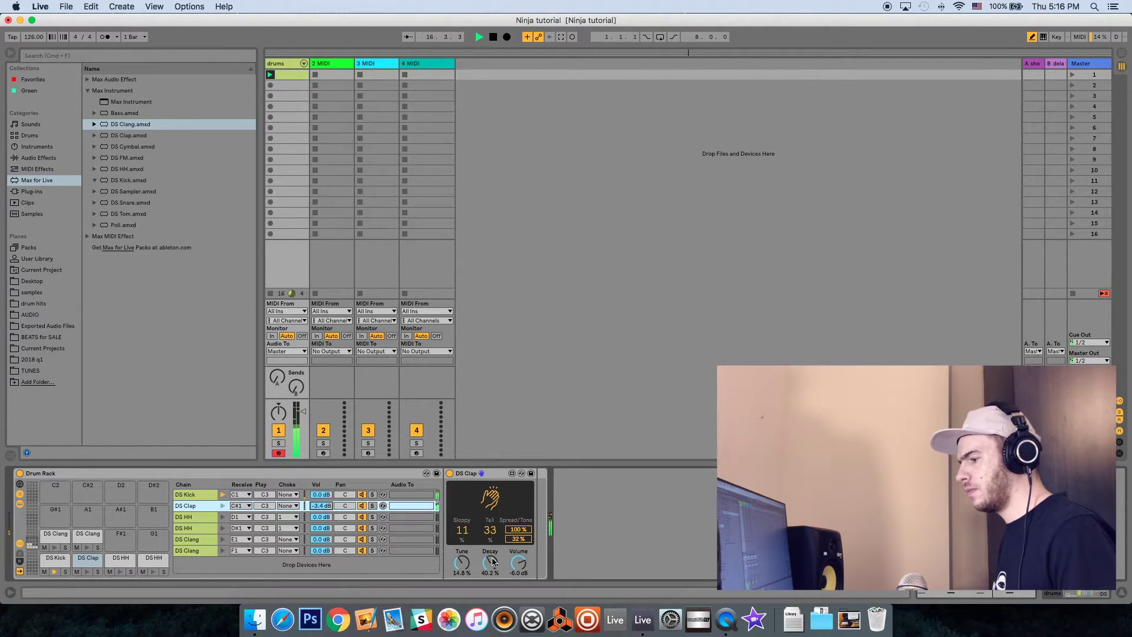
{"action": "left_click_drag", "start_coordinate": [495, 561], "coordinate": [491, 575]}
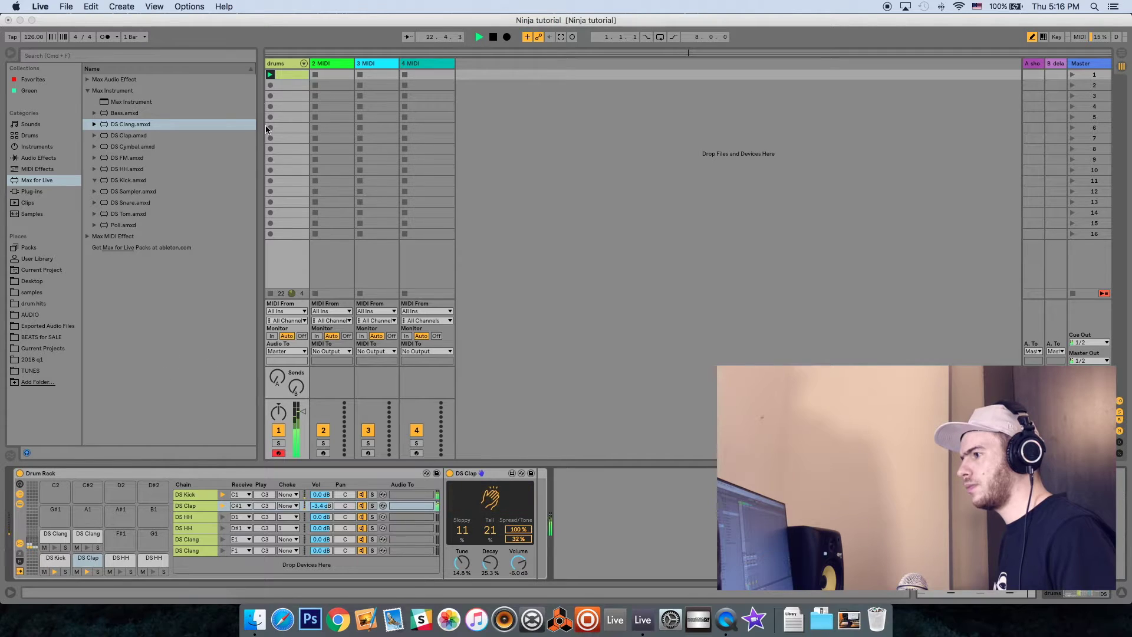
Reopen the drums clip and draw a syncopated one-bar hi-hat pattern alternating between the D1 and D#1 DS HH rows.
{"action": "left_click", "coordinate": [295, 78]}
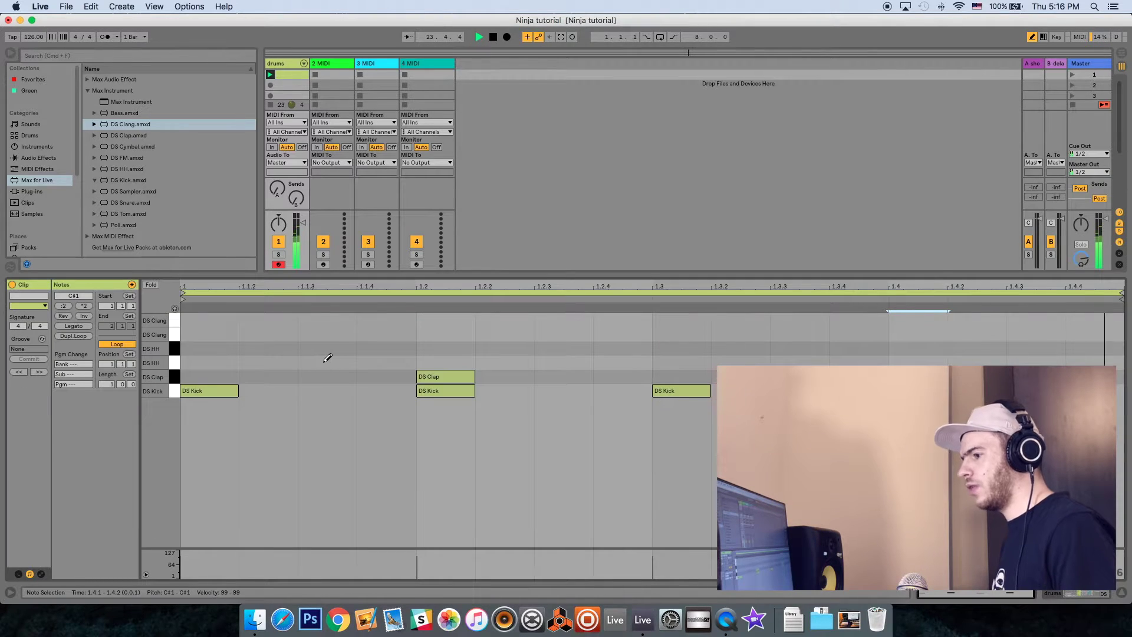
{"action": "left_click", "coordinate": [319, 362]}
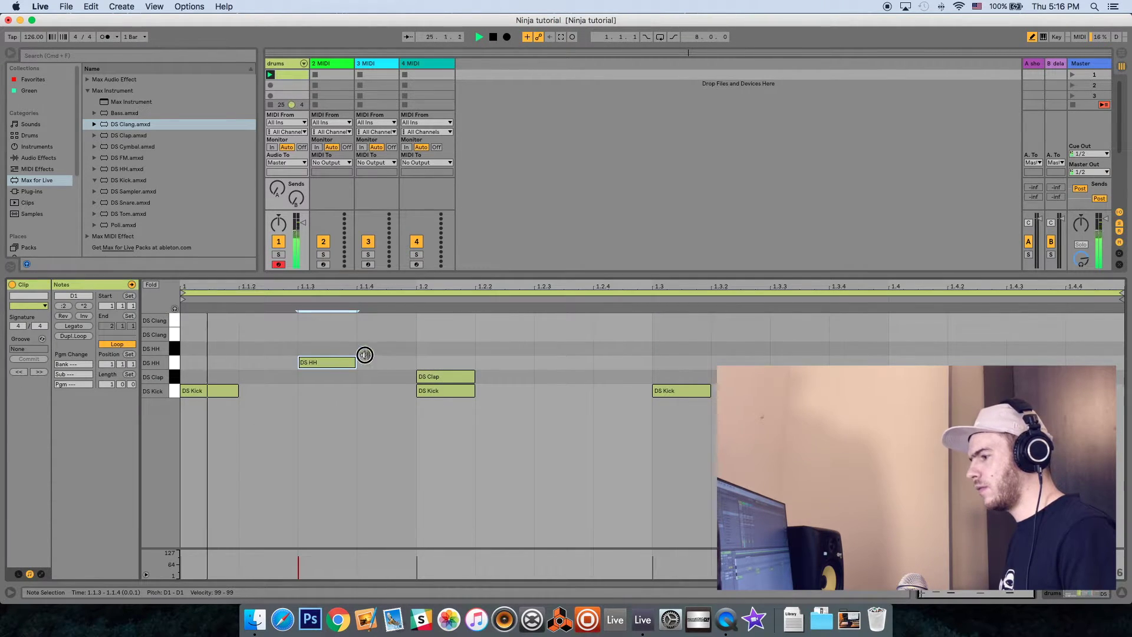
{"action": "left_click", "coordinate": [369, 349]}
{"action": "left_click", "coordinate": [420, 362]}
{"action": "left_click", "coordinate": [551, 360]}
{"action": "left_click", "coordinate": [660, 361]}
{"action": "left_click", "coordinate": [737, 362]}
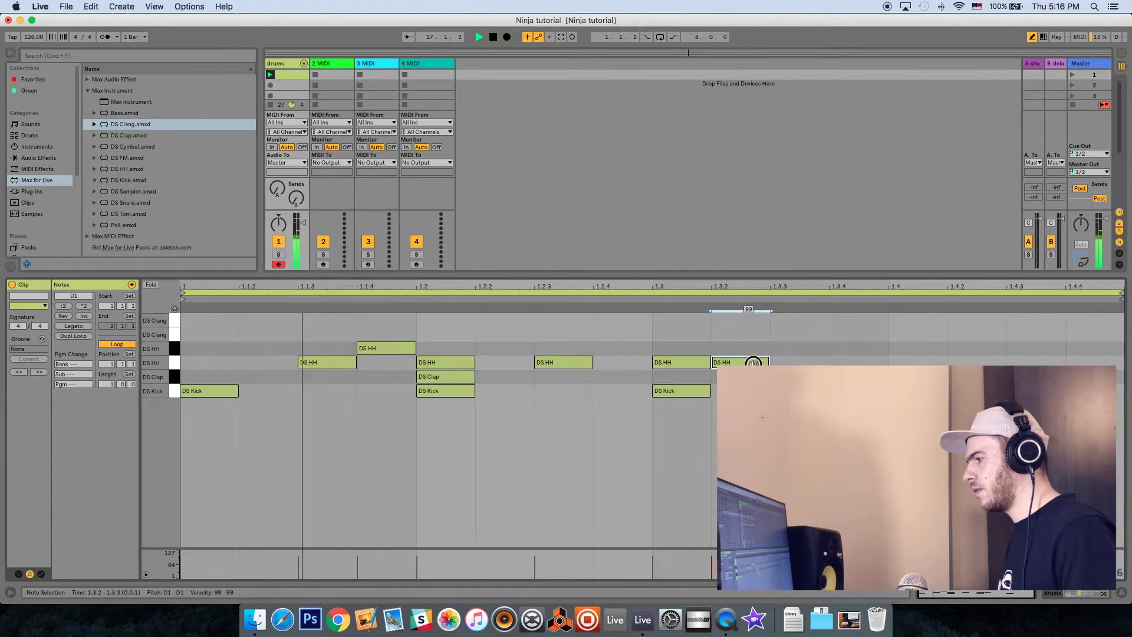
{"action": "left_click", "coordinate": [849, 347]}
{"action": "left_click", "coordinate": [925, 361]}
{"action": "left_click", "coordinate": [1023, 348]}
{"action": "left_click", "coordinate": [1077, 361]}
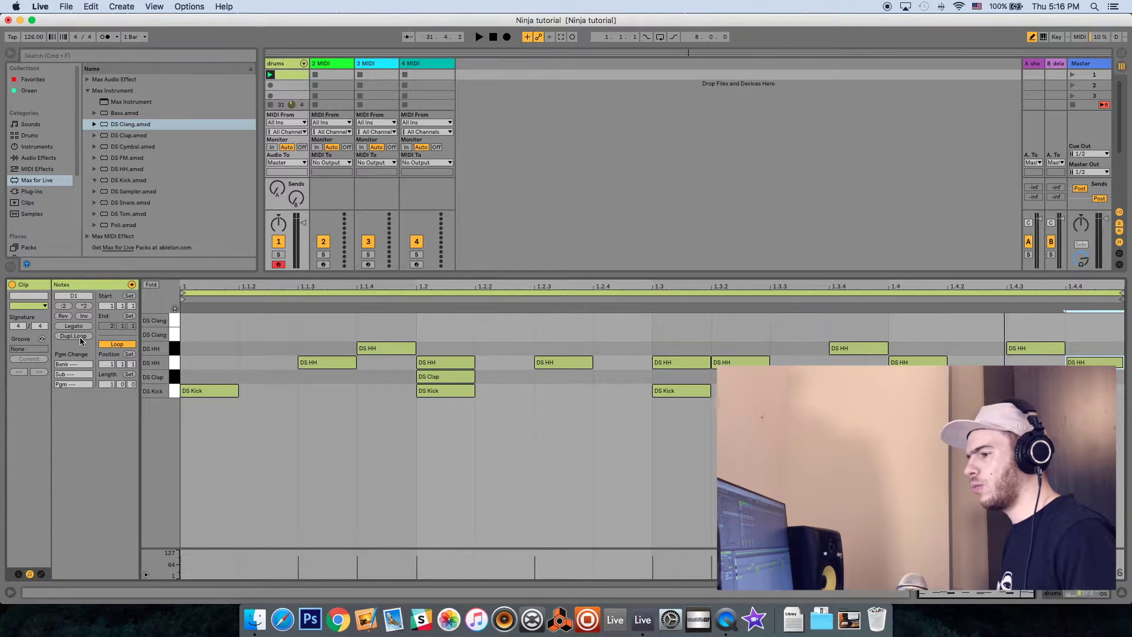
Duplicate the loop to two bars and rework bar two with DS HH notes at 2.2.4, 2.4.2 and 2.4.3 and a DS Clap at 2.3.3.
{"action": "left_click", "coordinate": [80, 338]}
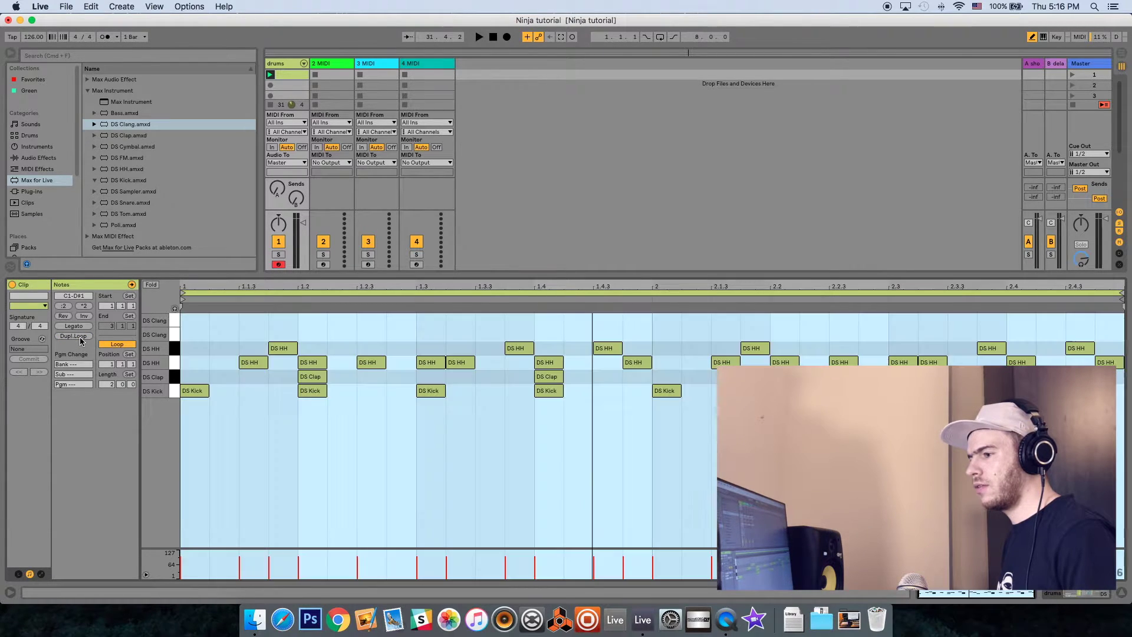
{"action": "key", "text": "space"}
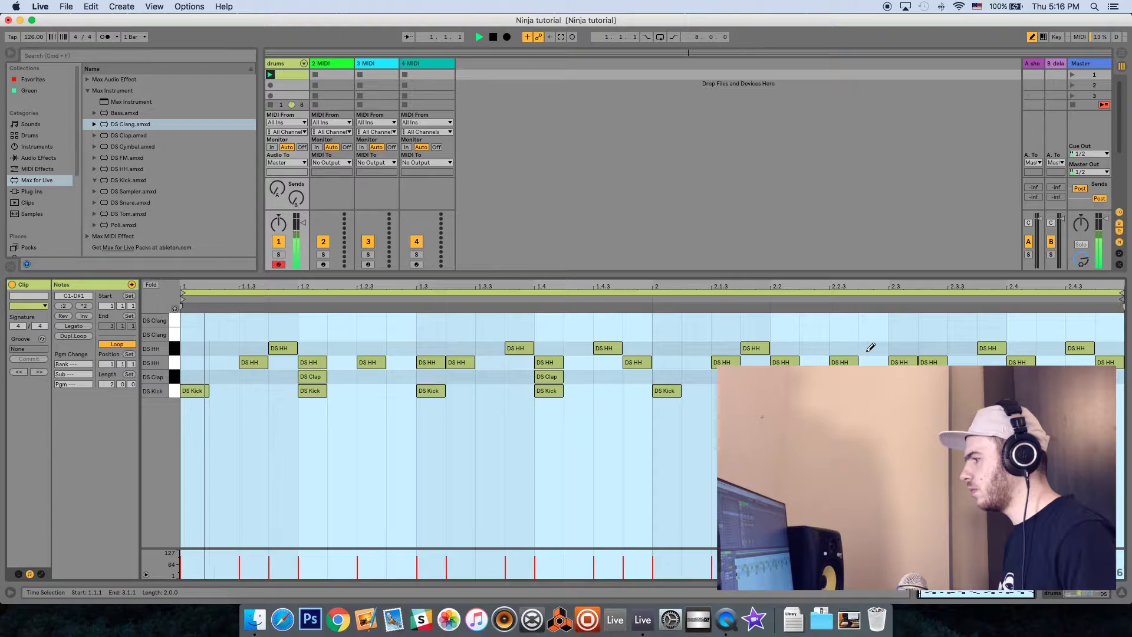
{"action": "left_click", "coordinate": [875, 349]}
{"action": "left_click", "coordinate": [903, 363]}
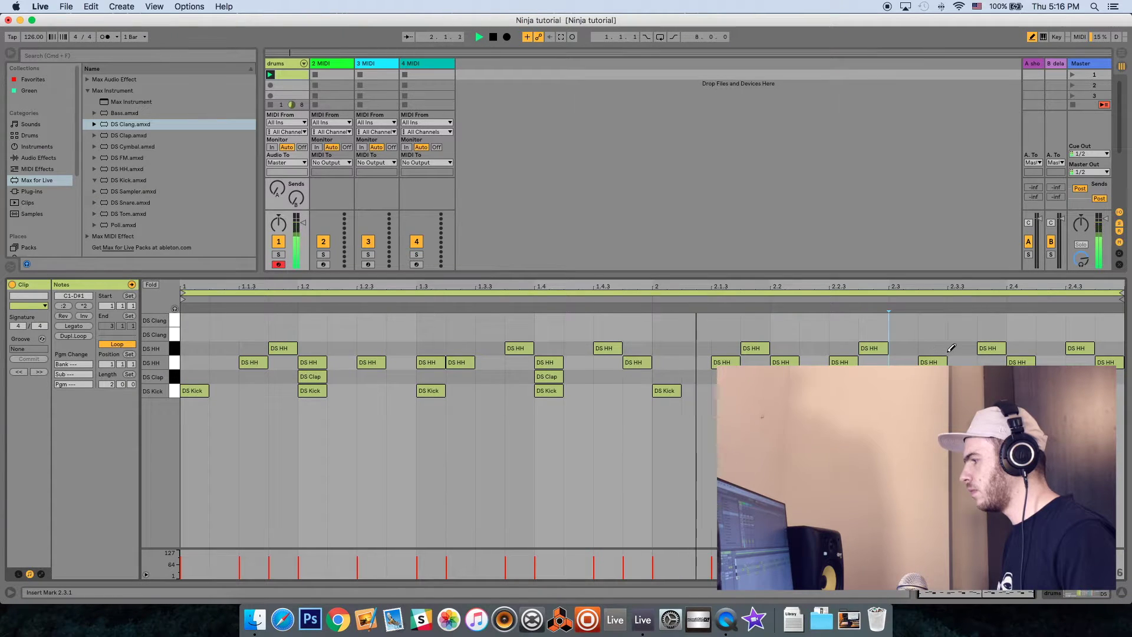
{"action": "left_click", "coordinate": [990, 348]}
{"action": "left_click", "coordinate": [1047, 347]}
{"action": "left_click", "coordinate": [1079, 349]}
{"action": "left_click", "coordinate": [1079, 362]}
{"action": "left_click", "coordinate": [1107, 362]}
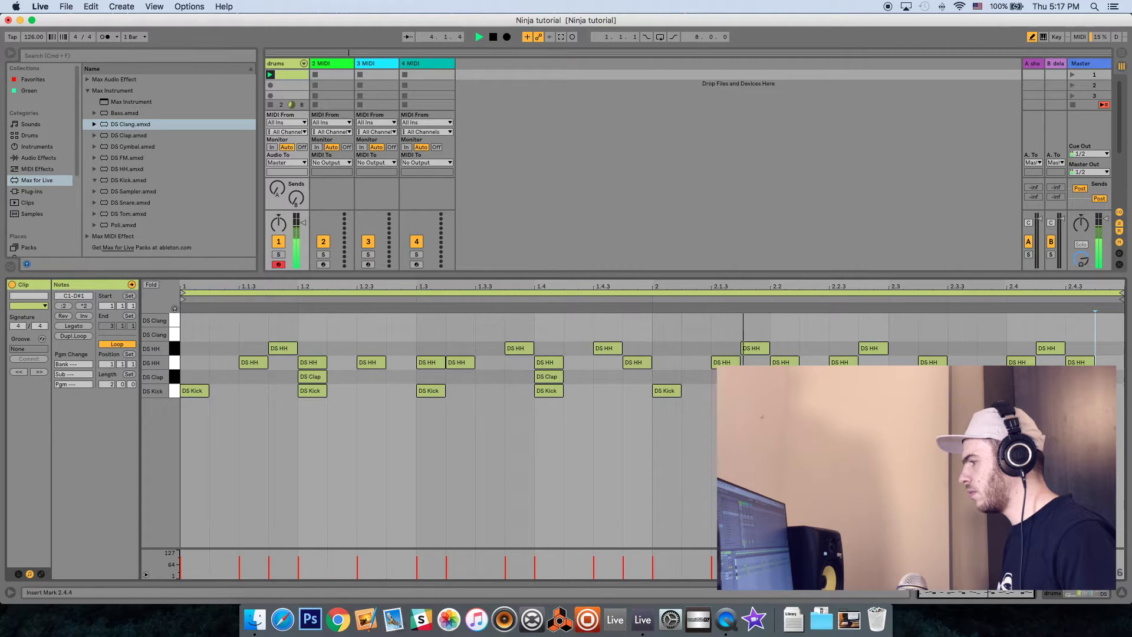
{"action": "left_click", "coordinate": [962, 377]}
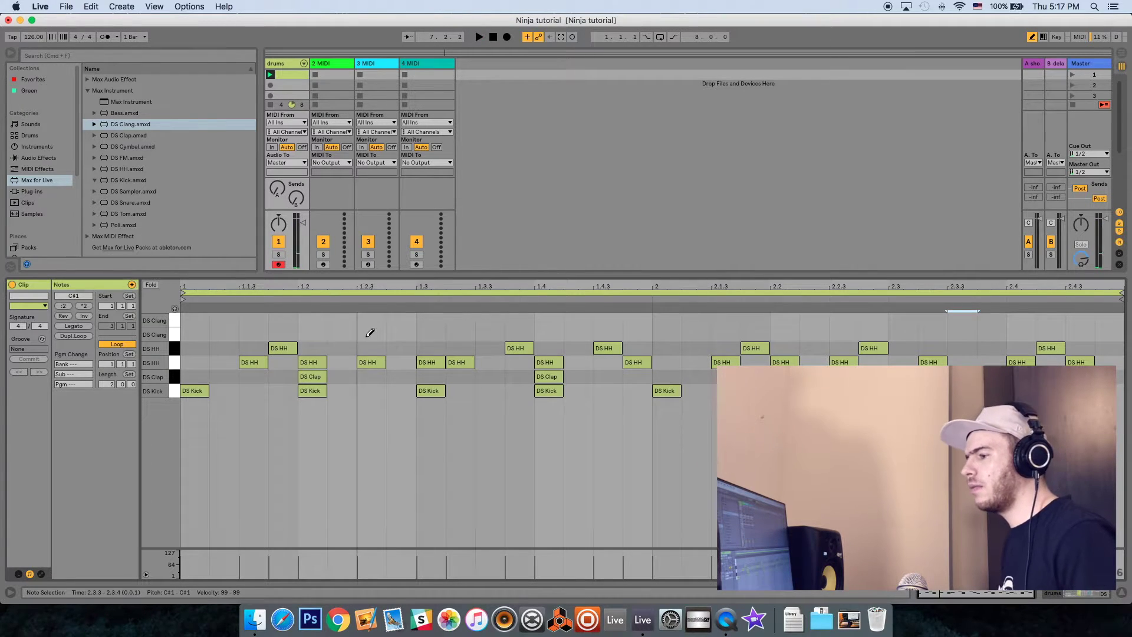
Turn on note preview, play the clip and draw E1 DS Clang notes at 1.2.2, 1.2.4 and 1.3.3 in the first bar.
{"action": "left_click", "coordinate": [174, 308]}
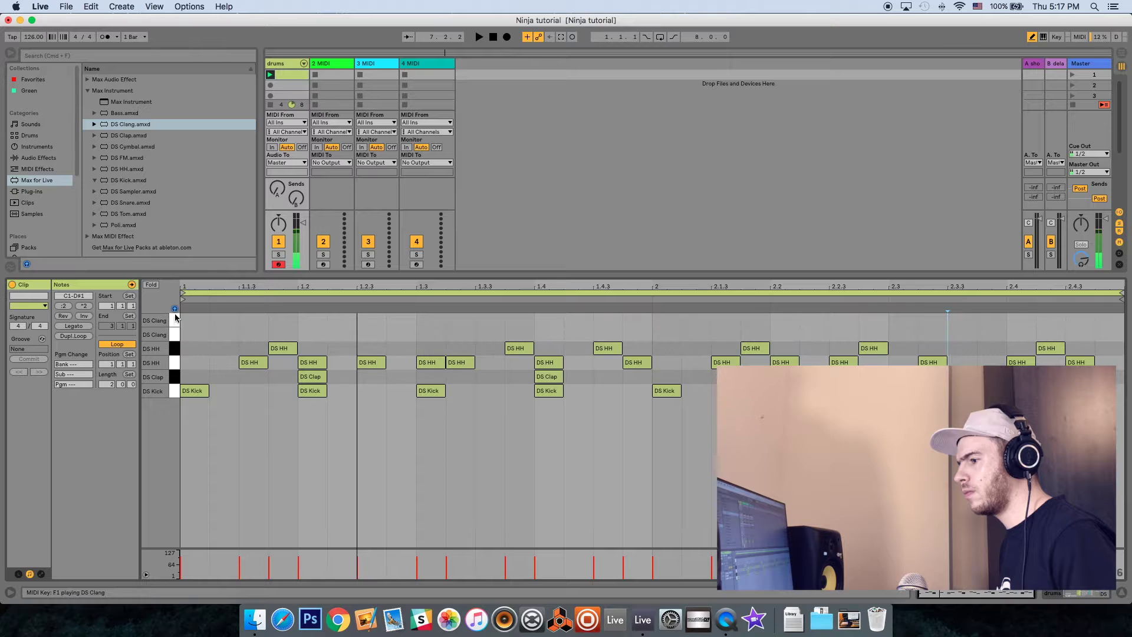
{"action": "key", "text": "space"}
{"action": "left_click", "coordinate": [342, 348]}
{"action": "left_click", "coordinate": [343, 336]}
{"action": "left_click", "coordinate": [345, 349]}
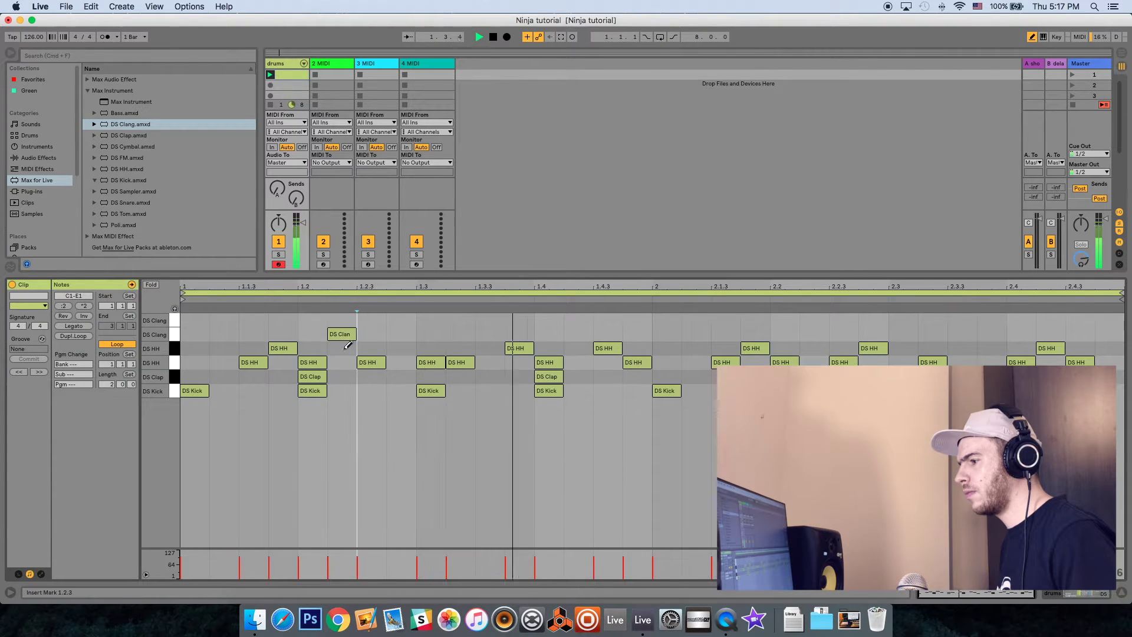
{"action": "left_click", "coordinate": [469, 336]}
{"action": "left_click", "coordinate": [471, 336]}
{"action": "left_click", "coordinate": [476, 335]}
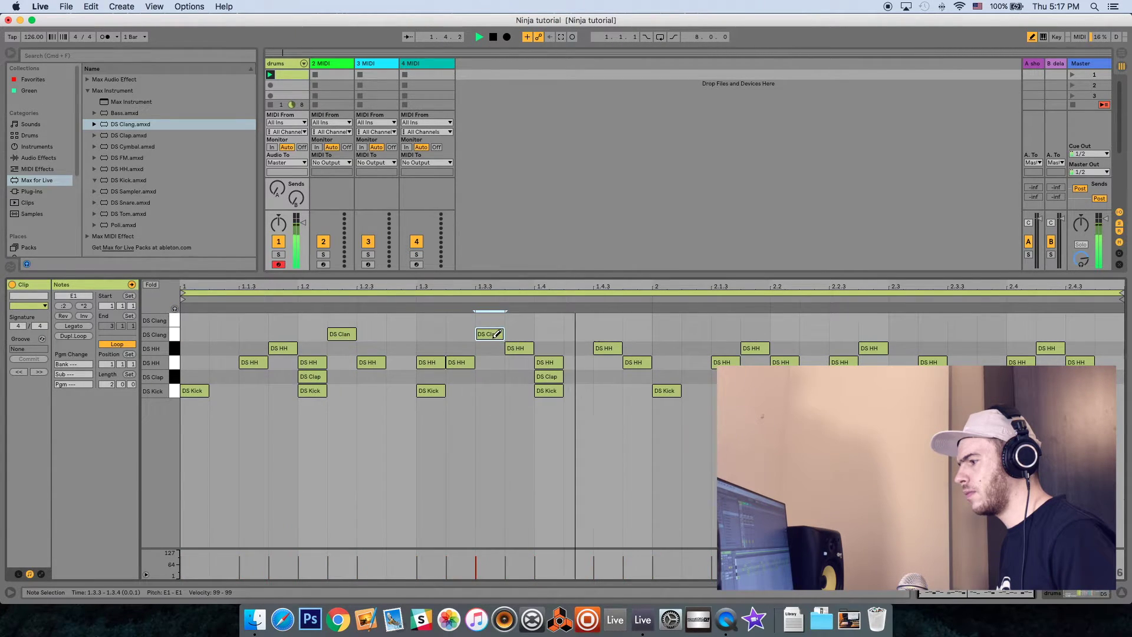
{"action": "left_click", "coordinate": [400, 334]}
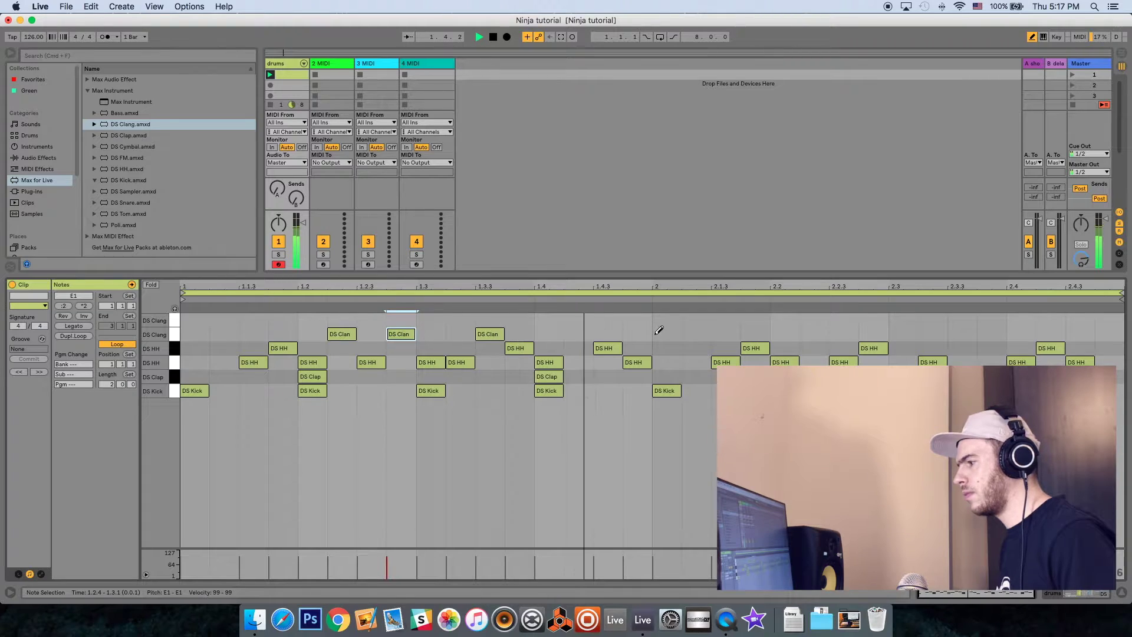
Draw E1 DS Clang notes at 2.1.2, 2.2.2, 2.2.4, 2.3.4 and 2.4.4, and place D#1 hi-hats at 2.3.1 and 2.4.3.
{"action": "left_click", "coordinate": [688, 334]}
{"action": "left_click", "coordinate": [813, 334]}
{"action": "left_click", "coordinate": [993, 332]}
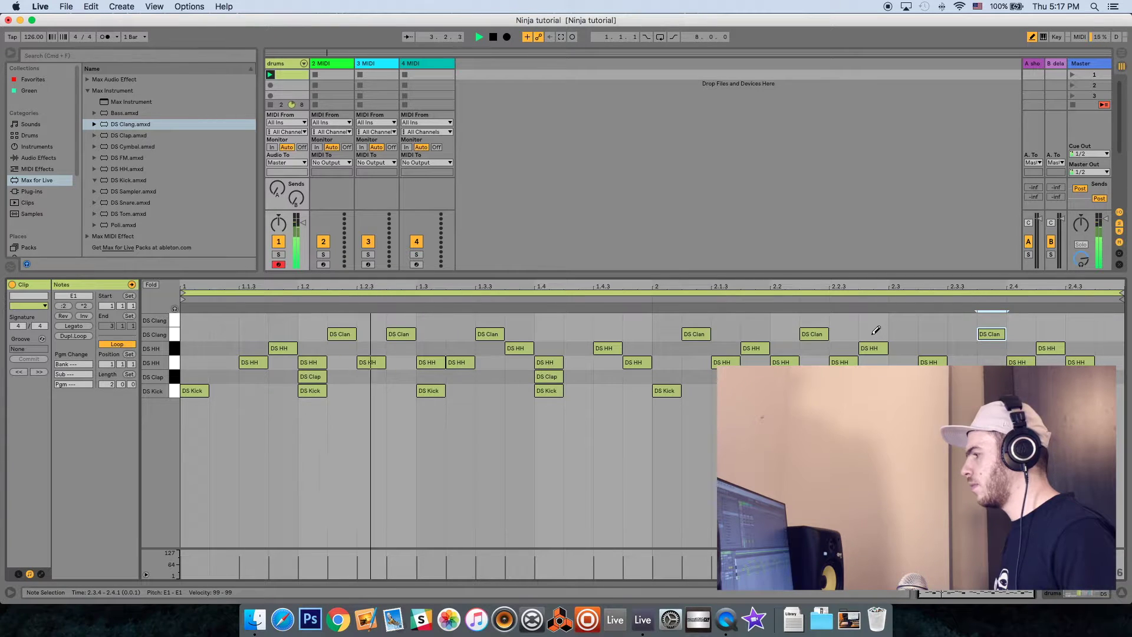
{"action": "left_click", "coordinate": [877, 334]}
{"action": "left_click", "coordinate": [902, 348]}
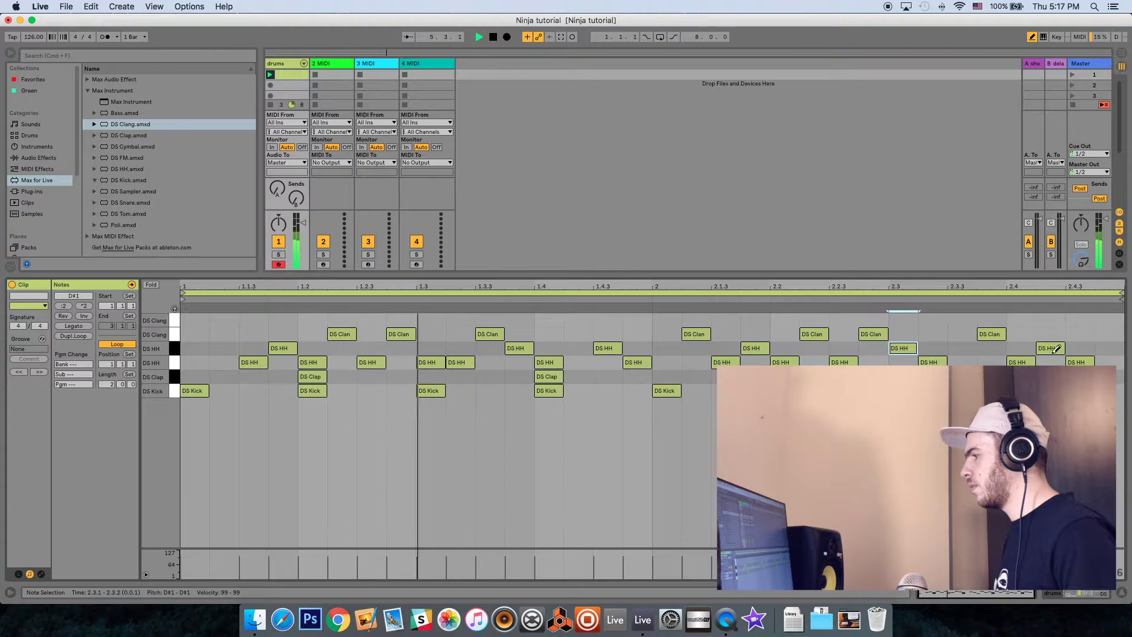
{"action": "left_click", "coordinate": [1076, 348]}
{"action": "left_click", "coordinate": [1078, 361]}
{"action": "left_click", "coordinate": [1104, 333]}
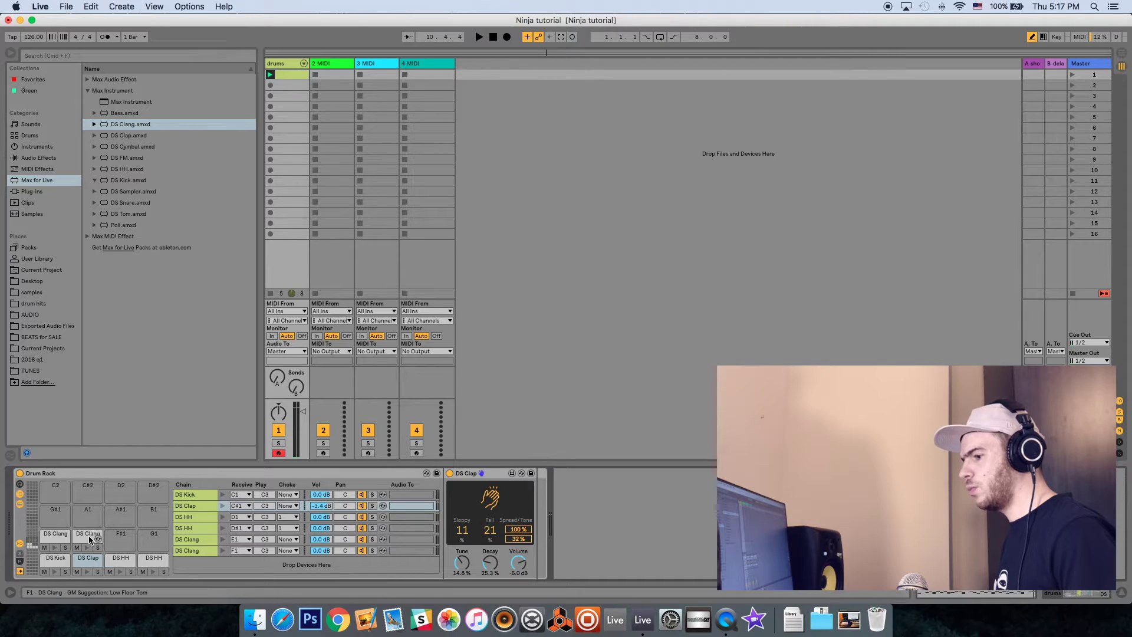
Check the F1 DS Clang's settings in the Drum Rack and listen to the two-bar drums clip.
{"action": "left_click", "coordinate": [90, 537]}
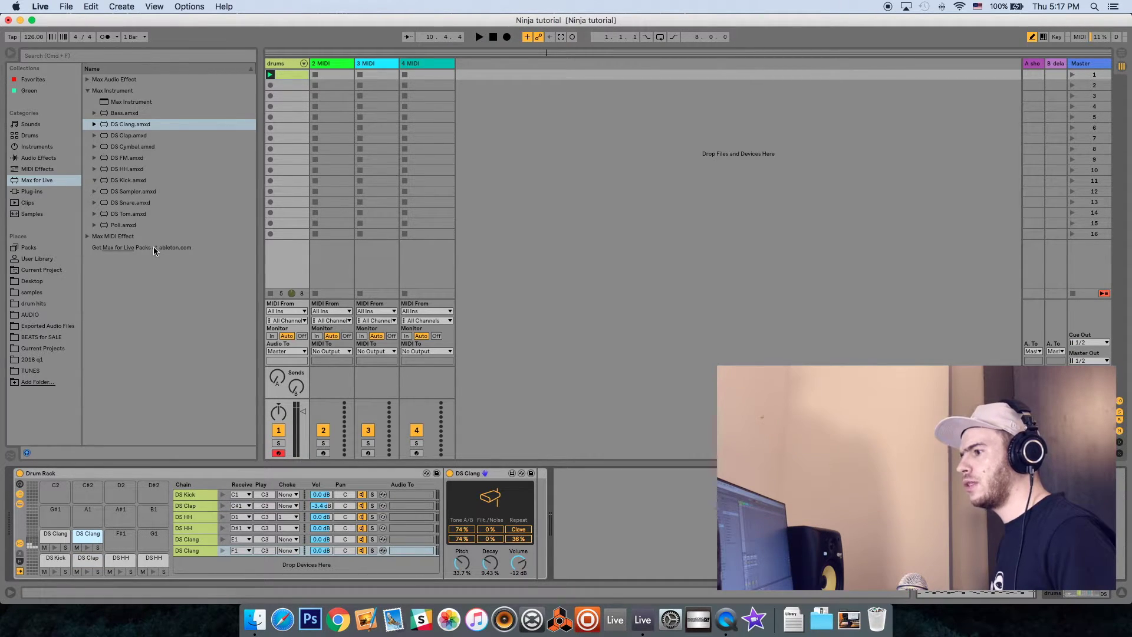
{"action": "double_click", "coordinate": [294, 75]}
{"action": "key", "text": "space"}
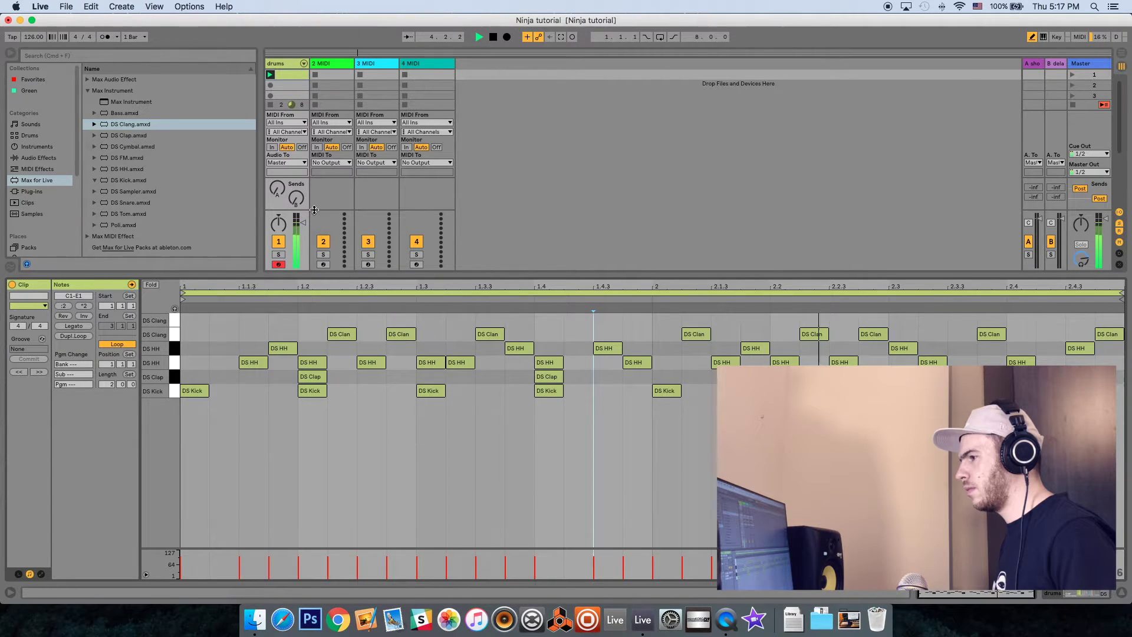
{"action": "left_click_drag", "start_coordinate": [329, 276], "coordinate": [334, 336]}
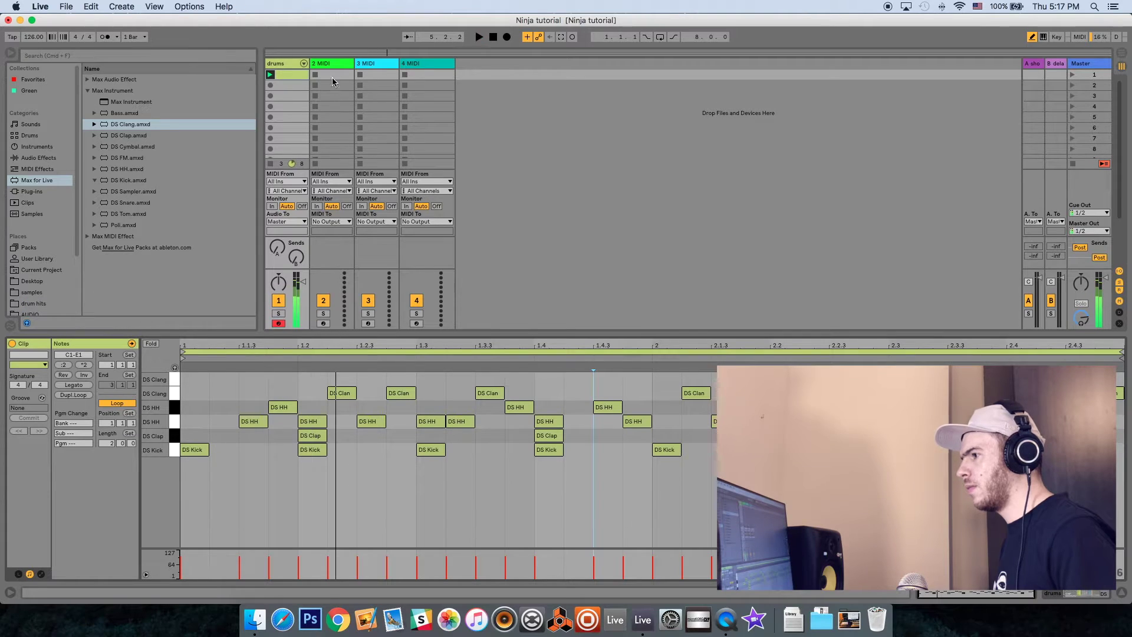
{"action": "key", "text": "space"}
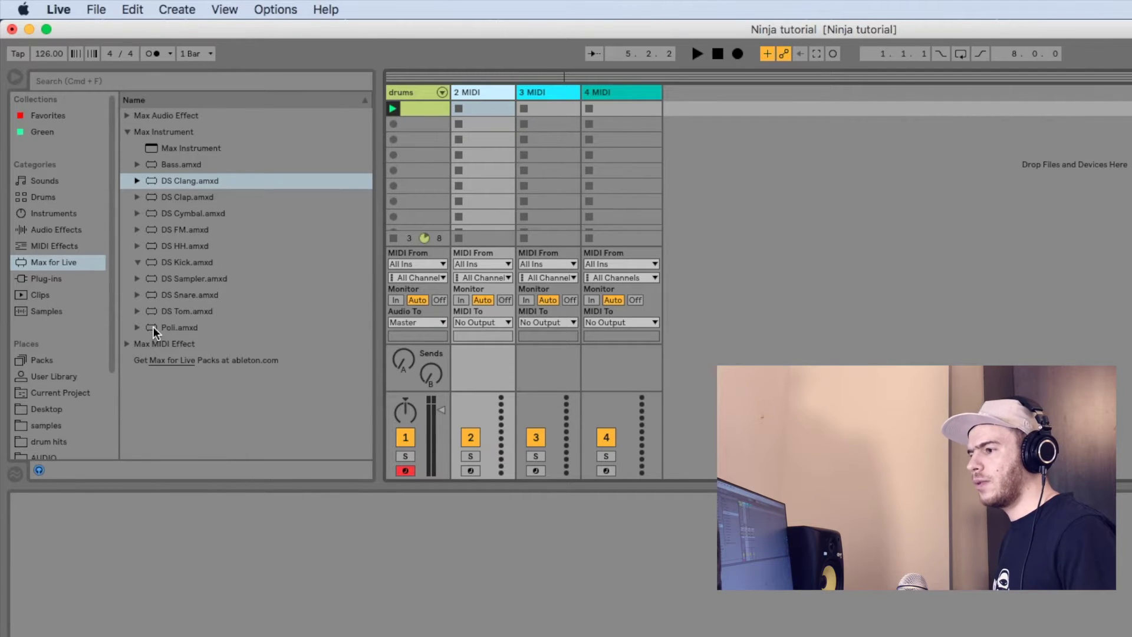
Load Poli onto the 2 MIDI track with Saw 55.1%, Pulse 59.1% and PW 44%, modulating PWM 17% by a 0.91 Hz LFO.
{"action": "left_click_drag", "start_coordinate": [153, 327], "coordinate": [496, 100]}
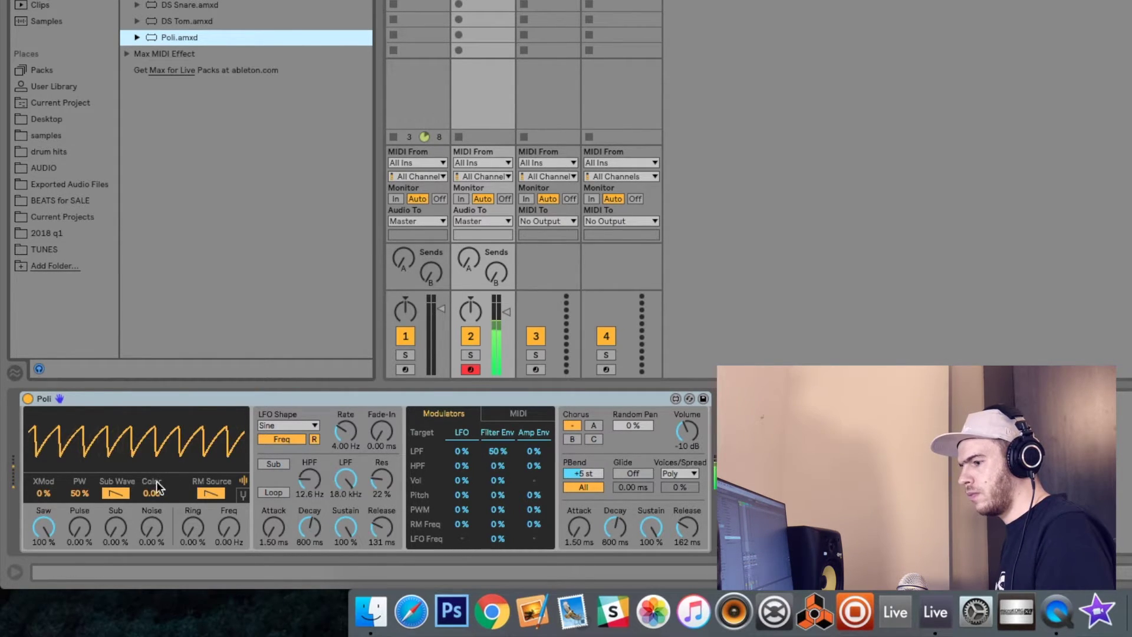
{"action": "left_click", "coordinate": [80, 528]}
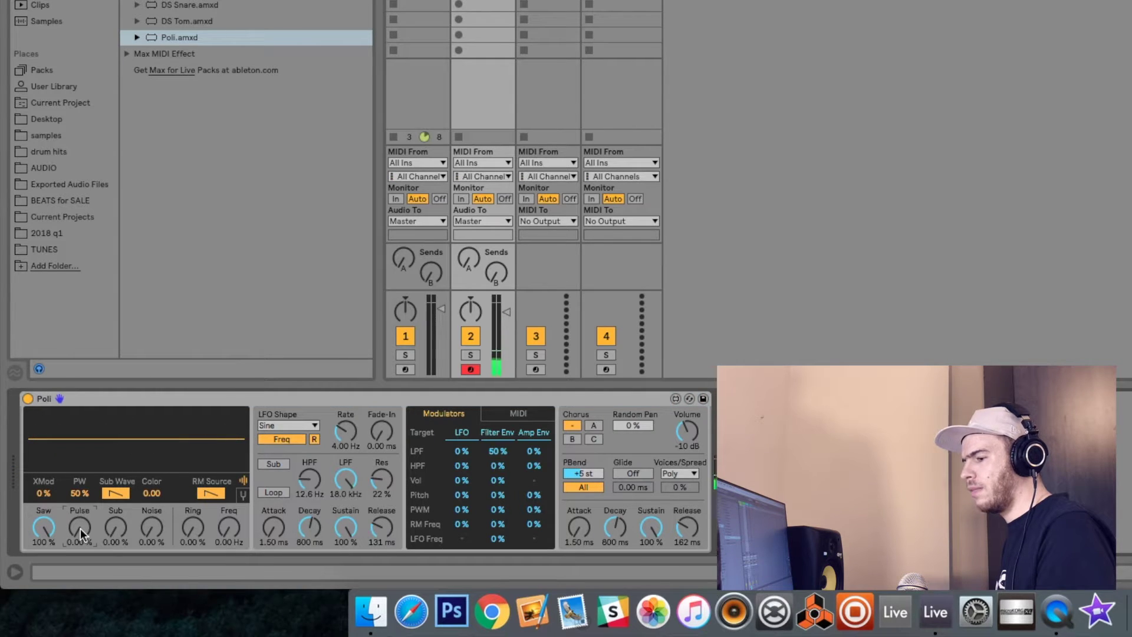
{"action": "left_click_drag", "start_coordinate": [80, 529], "coordinate": [89, 468]}
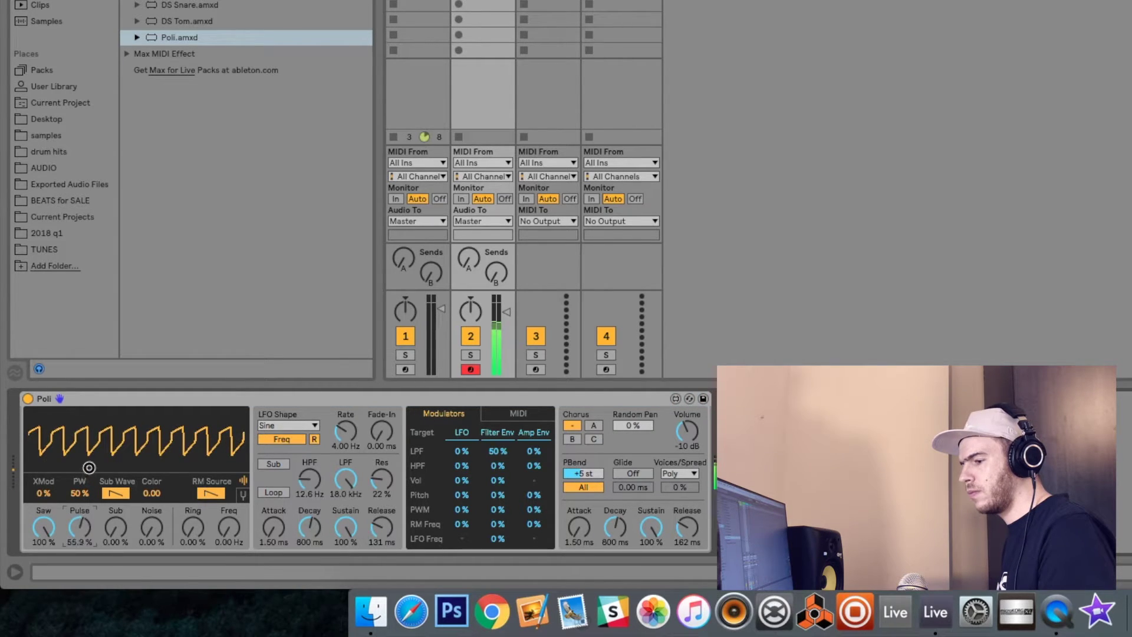
{"action": "left_click_drag", "start_coordinate": [54, 533], "coordinate": [51, 525]}
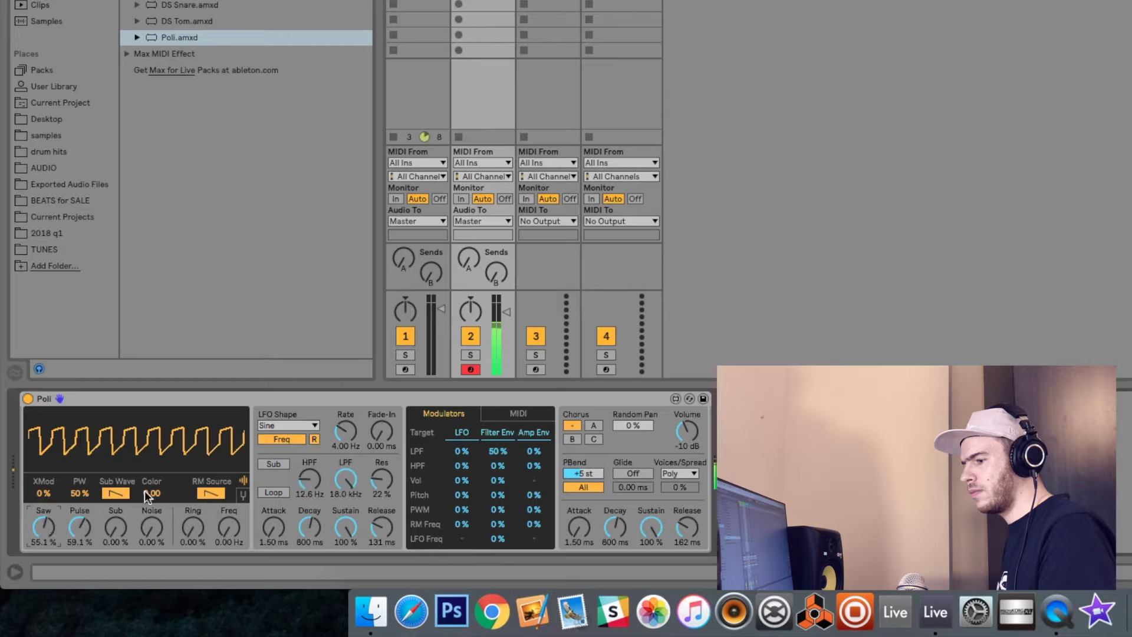
{"action": "mouse_move", "coordinate": [79, 498]}
{"action": "left_mouse_down"}
{"action": "mouse_move", "coordinate": [92, 455]}
{"action": "mouse_move", "coordinate": [74, 509]}
{"action": "mouse_move", "coordinate": [85, 497]}
{"action": "left_mouse_up"}
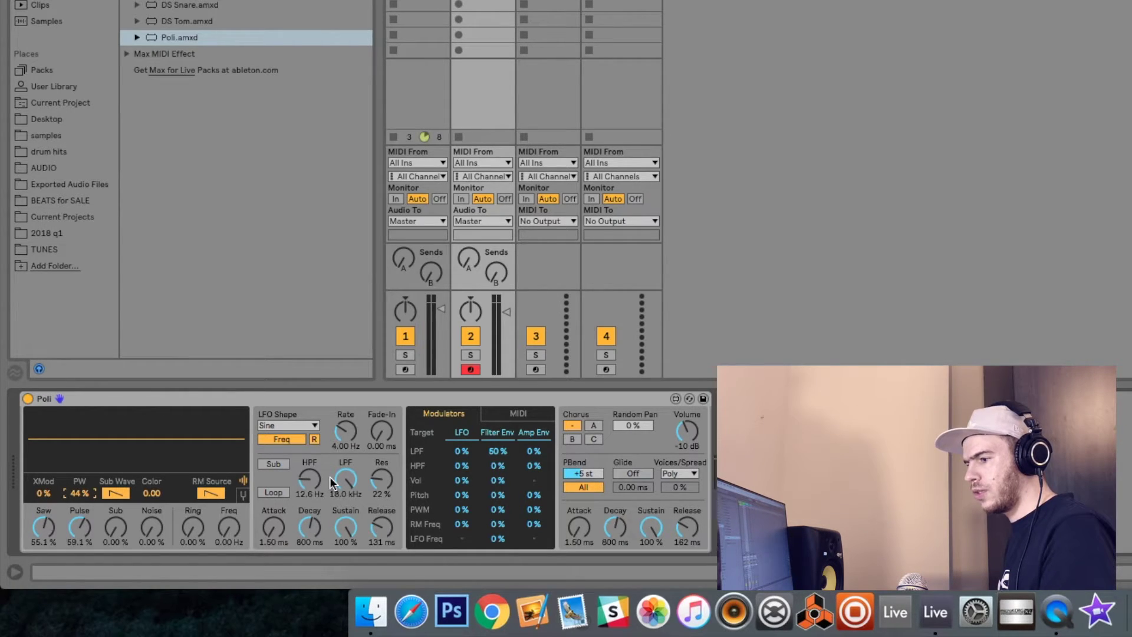
{"action": "left_click_drag", "start_coordinate": [464, 512], "coordinate": [473, 488]}
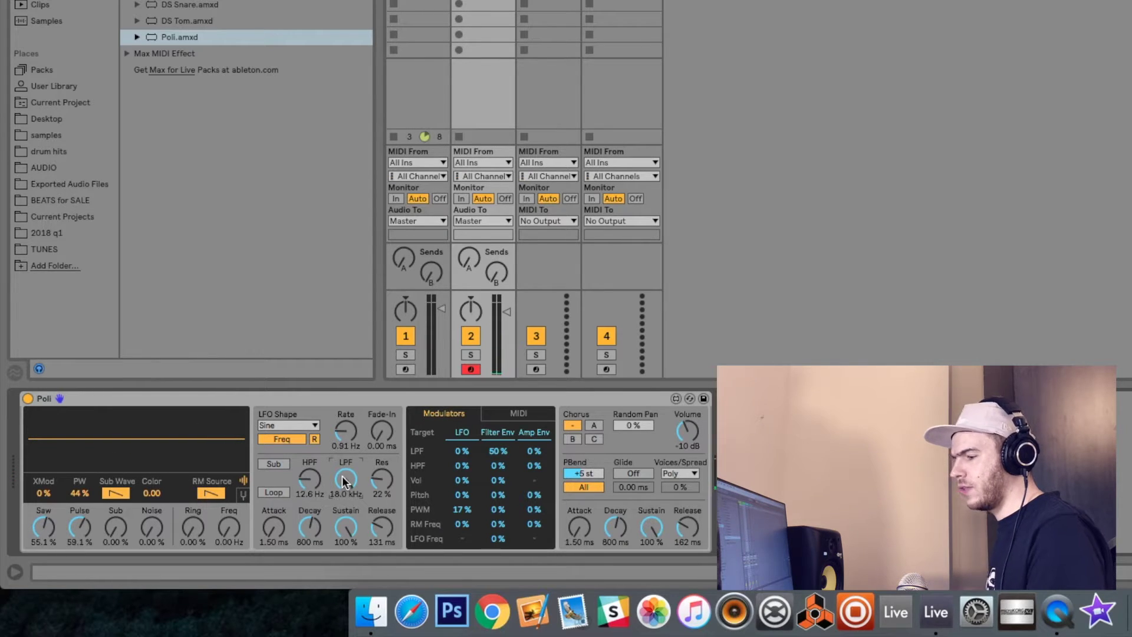
Set Poli's low-pass filter to about 479 Hz with 31% resonance, and its filter envelope Release to about 410 ms.
{"action": "left_click_drag", "start_coordinate": [342, 477], "coordinate": [341, 543]}
{"action": "left_click_drag", "start_coordinate": [382, 483], "coordinate": [344, 479]}
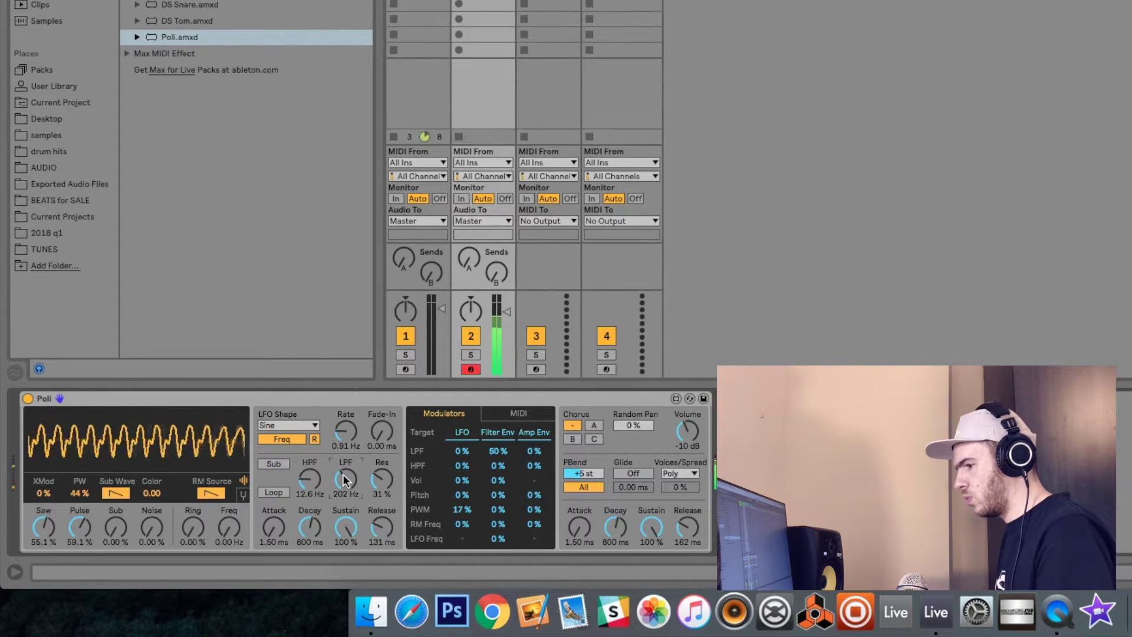
{"action": "left_click_drag", "start_coordinate": [344, 475], "coordinate": [350, 464]}
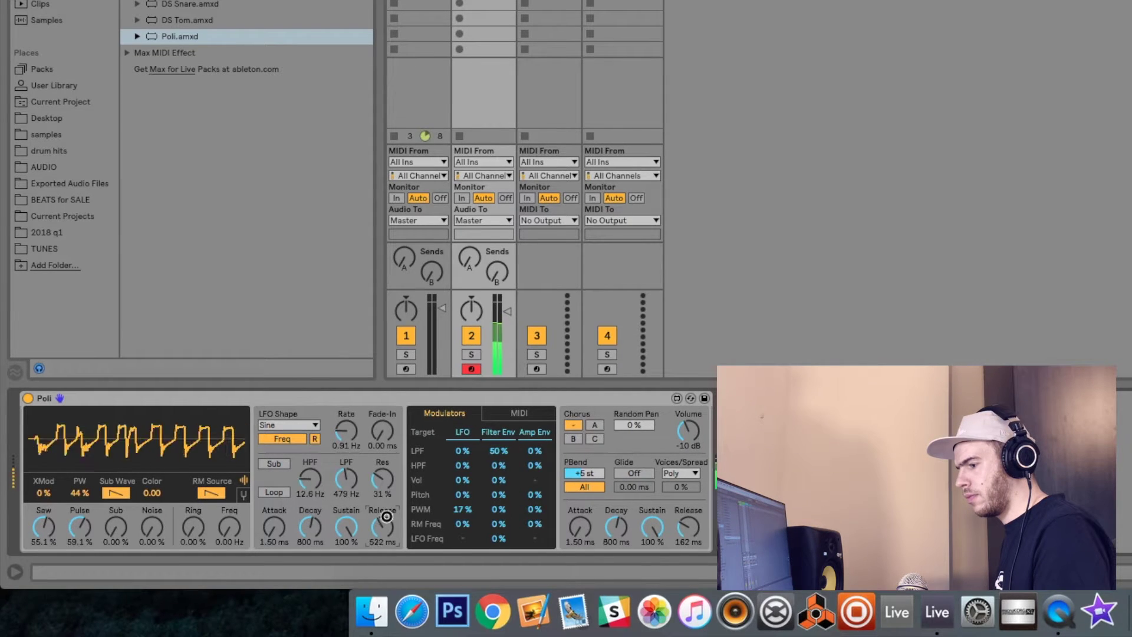
{"action": "left_click_drag", "start_coordinate": [382, 526], "coordinate": [386, 519]}
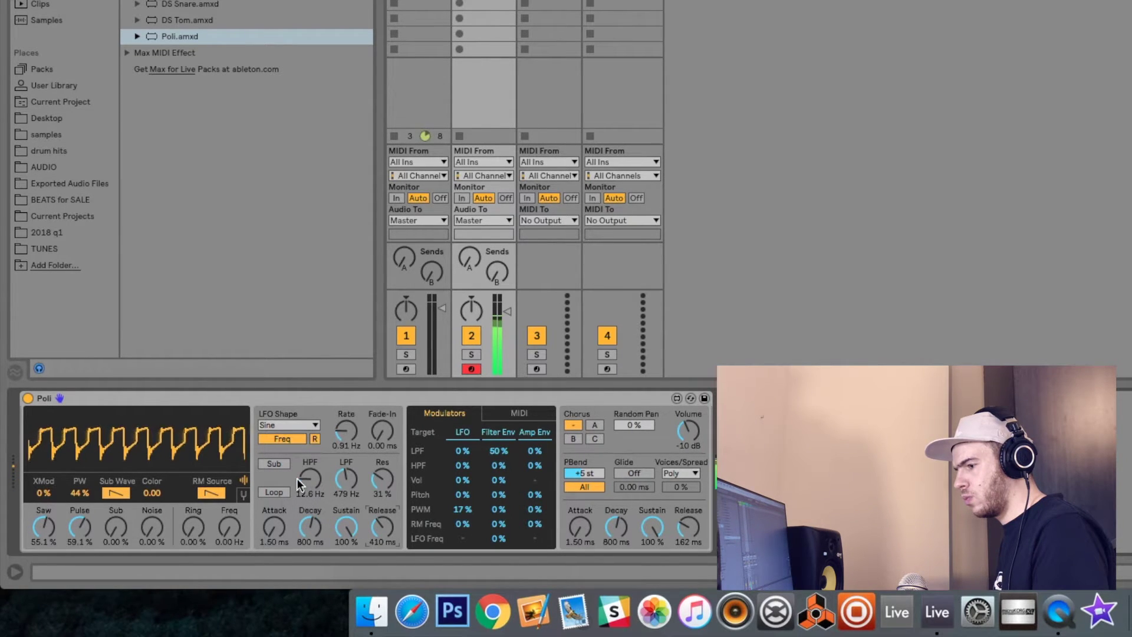
Lower Poli's resonance to 0%, its low-pass filter to about 221 Hz and its Pulse level to 58.3%.
{"action": "left_click_drag", "start_coordinate": [345, 482], "coordinate": [370, 527]}
{"action": "left_click_drag", "start_coordinate": [345, 480], "coordinate": [345, 513]}
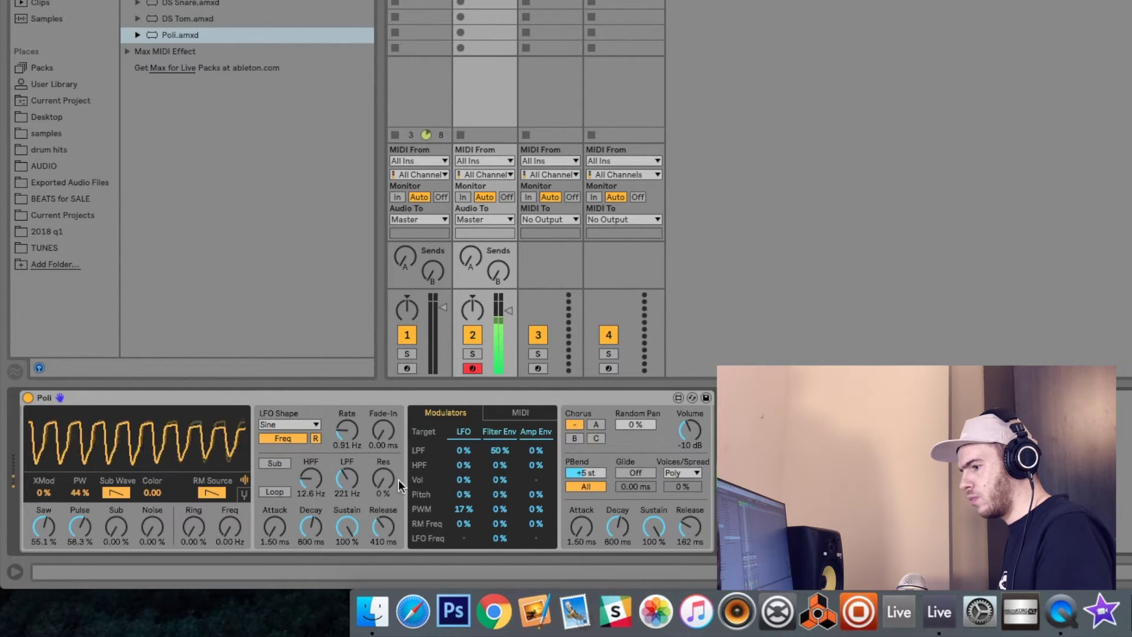
{"action": "left_click_drag", "start_coordinate": [349, 500], "coordinate": [354, 483]}
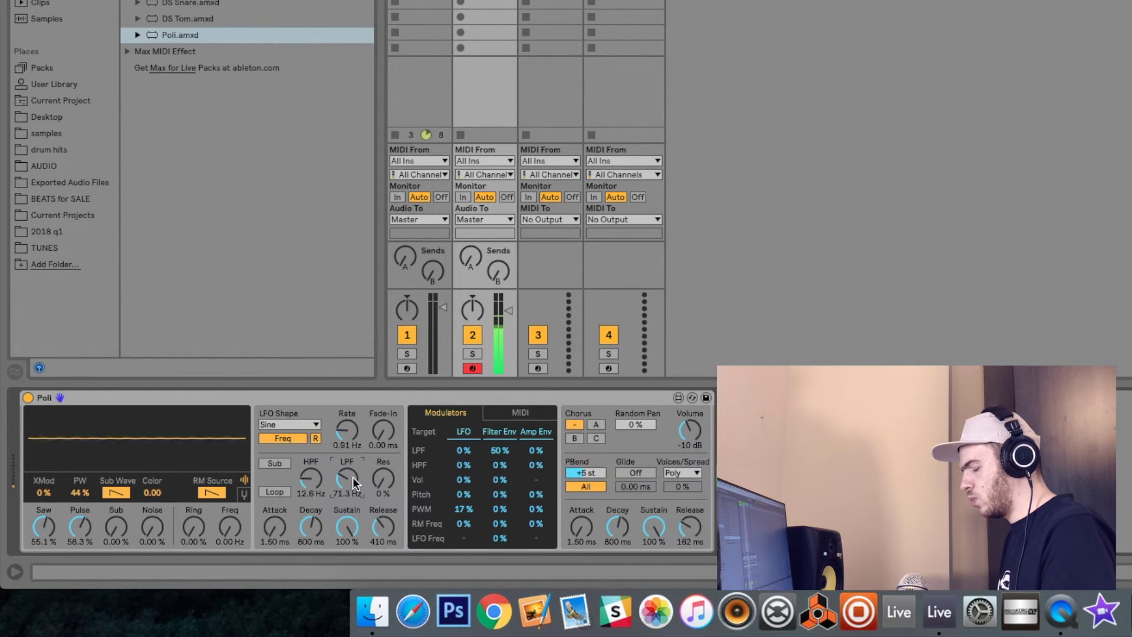
{"action": "left_click_drag", "start_coordinate": [354, 483], "coordinate": [356, 469]}
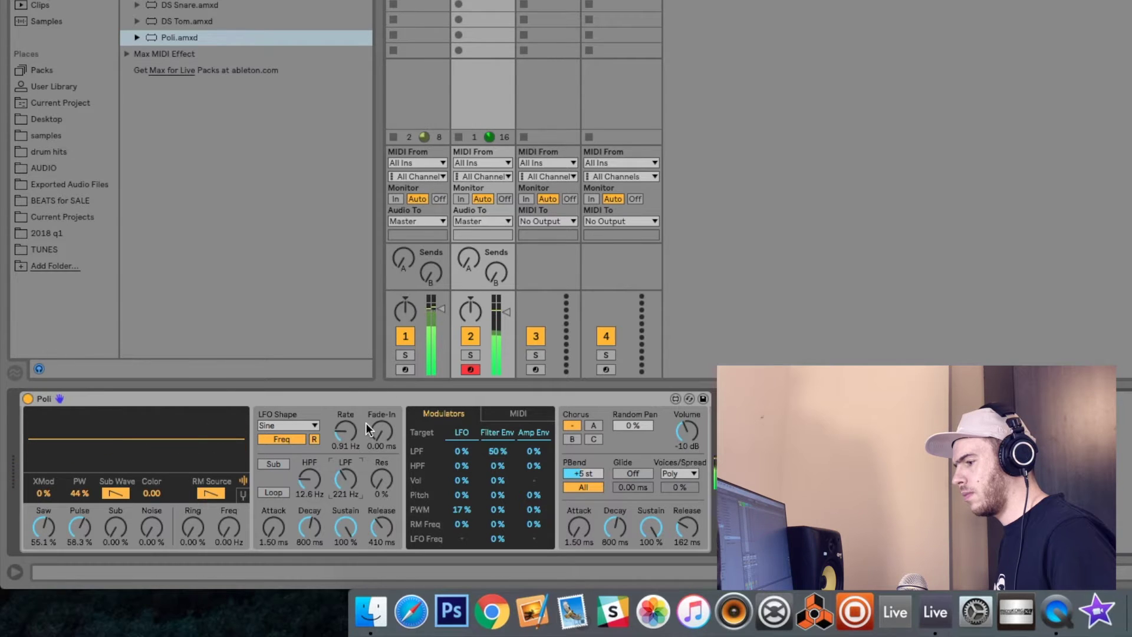
Set Poli's LFO modulation of the low-pass filter to 16% and slightly lower the Poli track's volume.
{"action": "left_click", "coordinate": [473, 446]}
{"action": "mouse_move", "coordinate": [473, 446]}
{"action": "left_mouse_down"}
{"action": "mouse_move", "coordinate": [477, 435]}
{"action": "mouse_move", "coordinate": [475, 454]}
{"action": "left_mouse_up"}
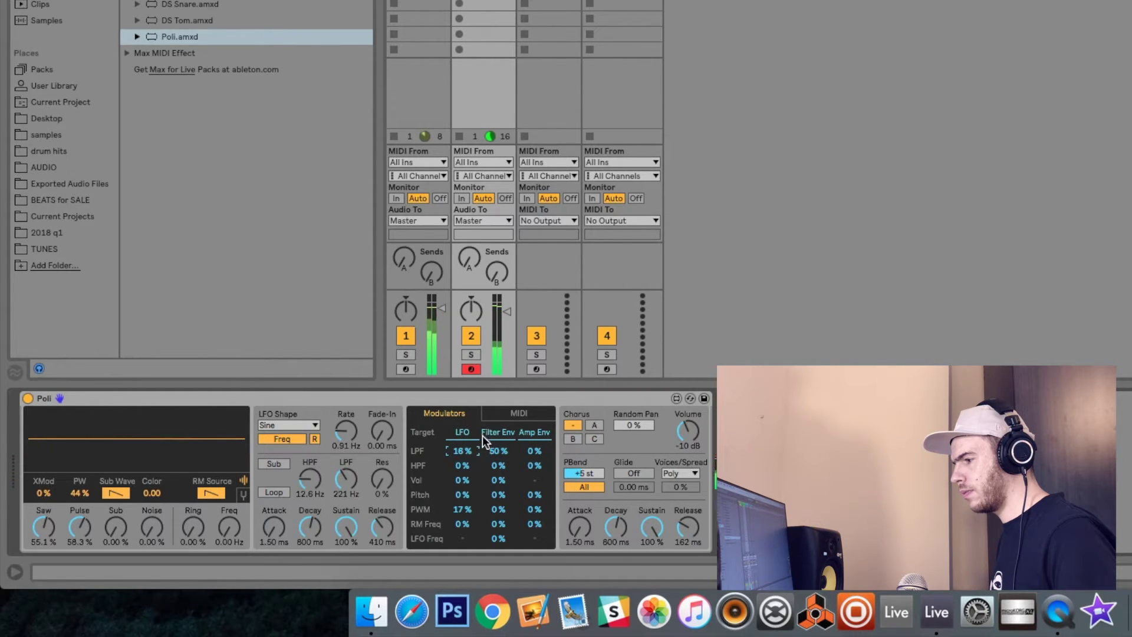
{"action": "left_click_drag", "start_coordinate": [507, 313], "coordinate": [505, 315]}
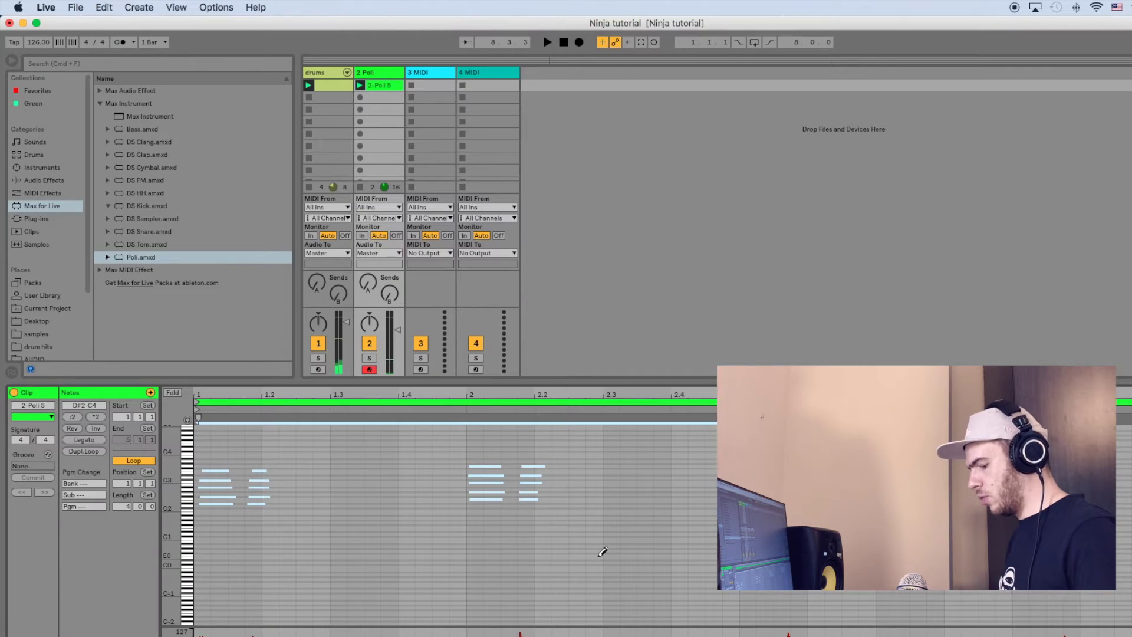
Quantize the starts of the 2-Poli 5 clip's notes to 1/16 at 50%, play the result and return to Poli's settings.
{"action": "key", "text": "super+shift+u"}
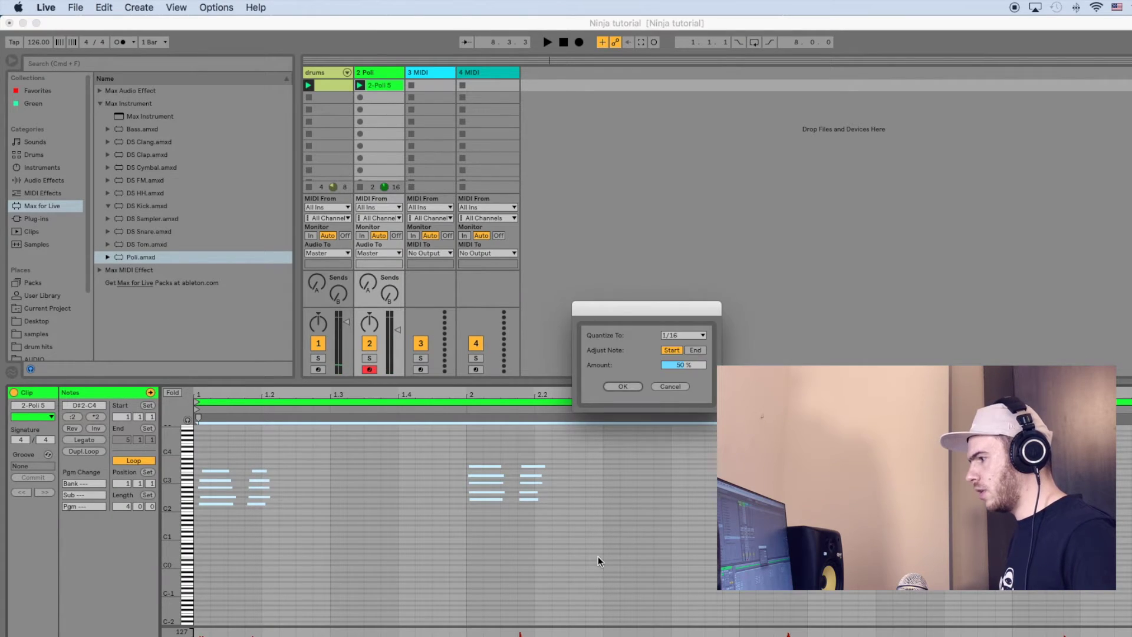
{"action": "key", "text": "Return"}
{"action": "key", "text": "space"}
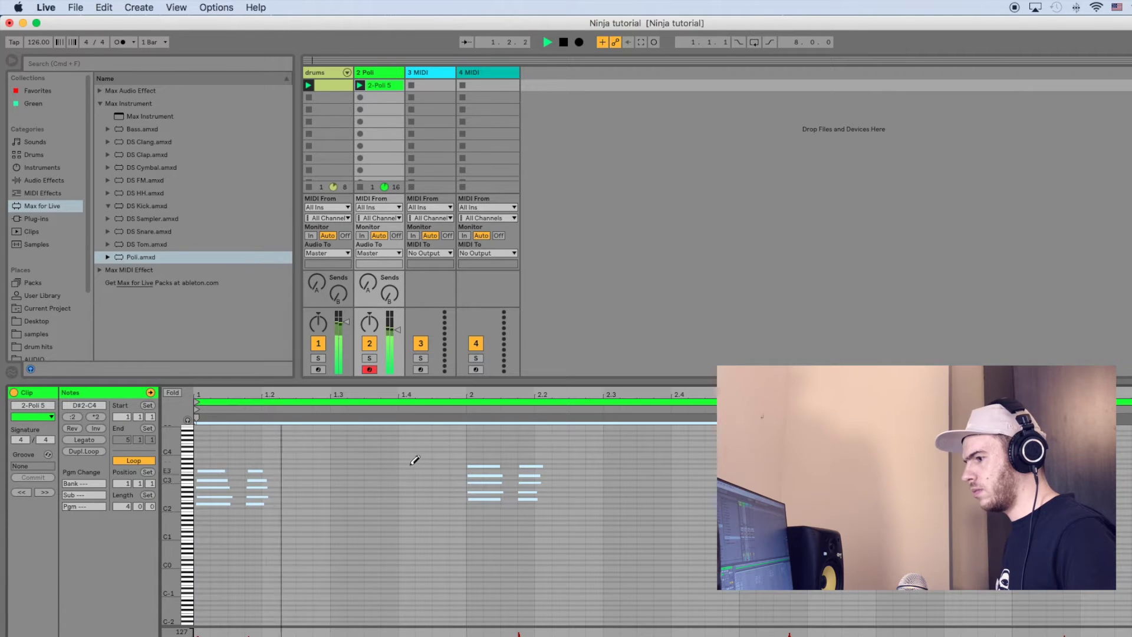
{"action": "left_click", "coordinate": [385, 86]}
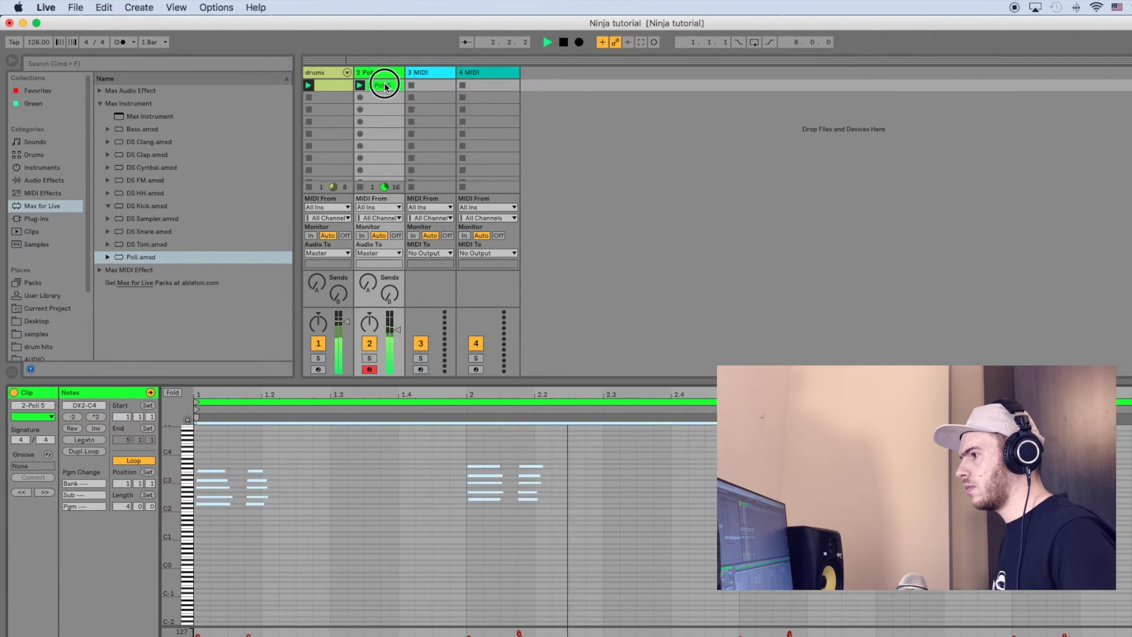
{"action": "double_click", "coordinate": [385, 72]}
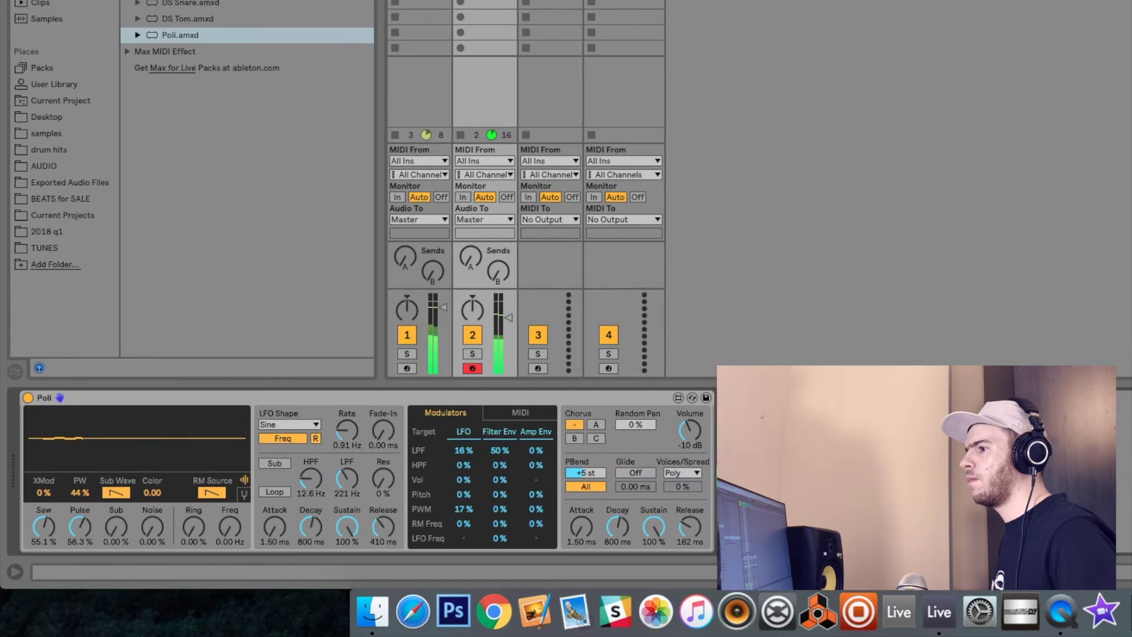
Load the Max for Live Bass instrument onto the 3 MIDI track.
{"action": "left_click", "coordinate": [825, 471]}
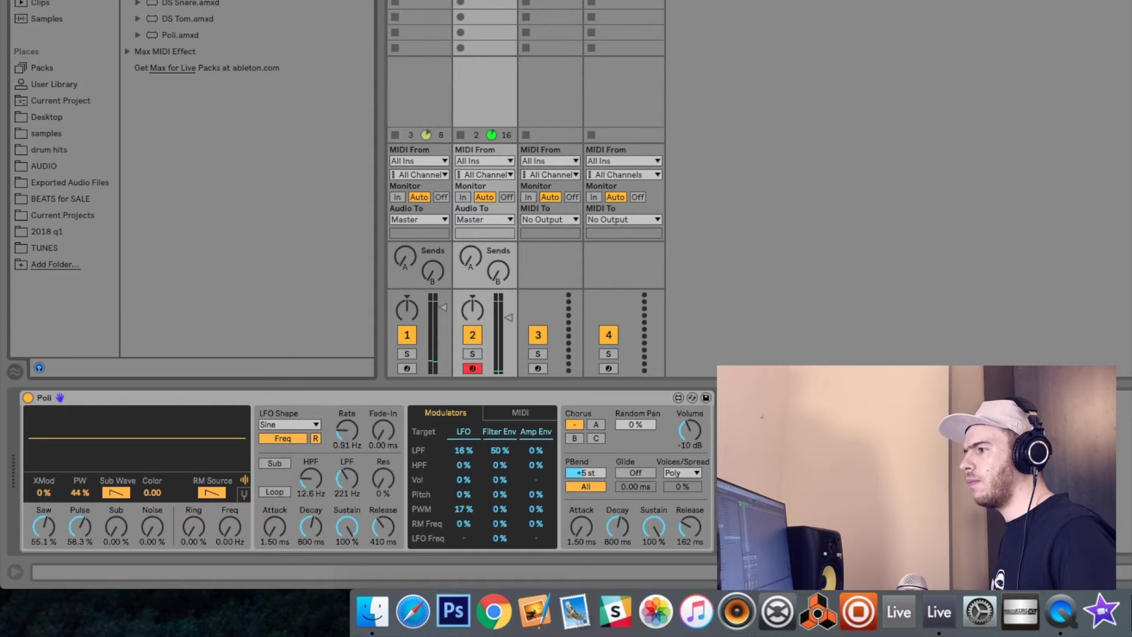
{"action": "left_click", "coordinate": [550, 2]}
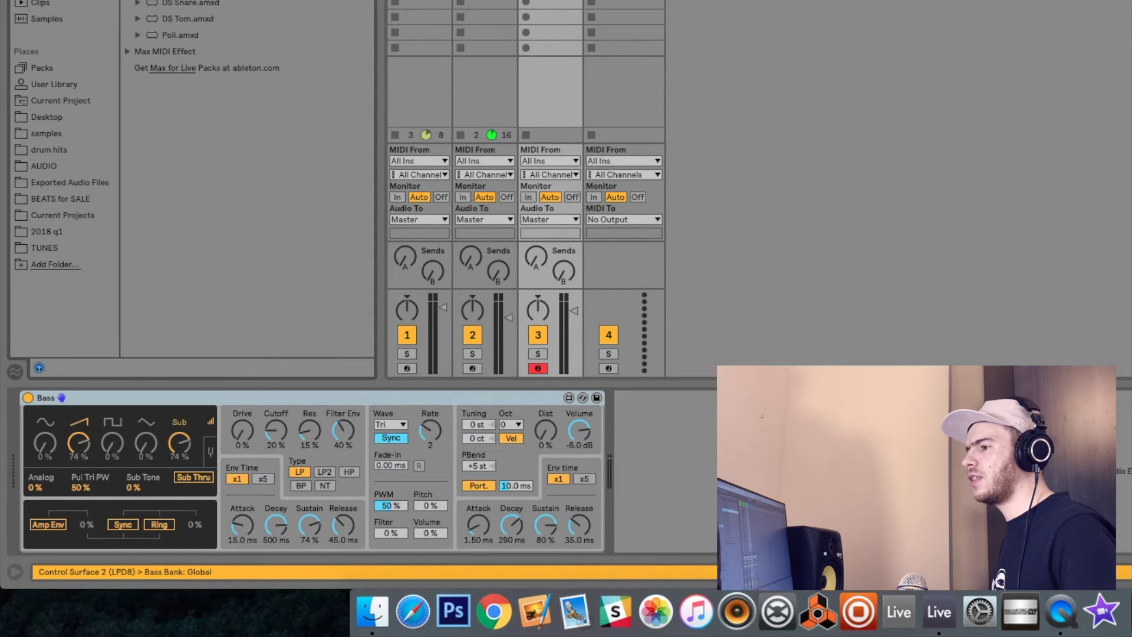
{"action": "left_click", "coordinate": [154, 401]}
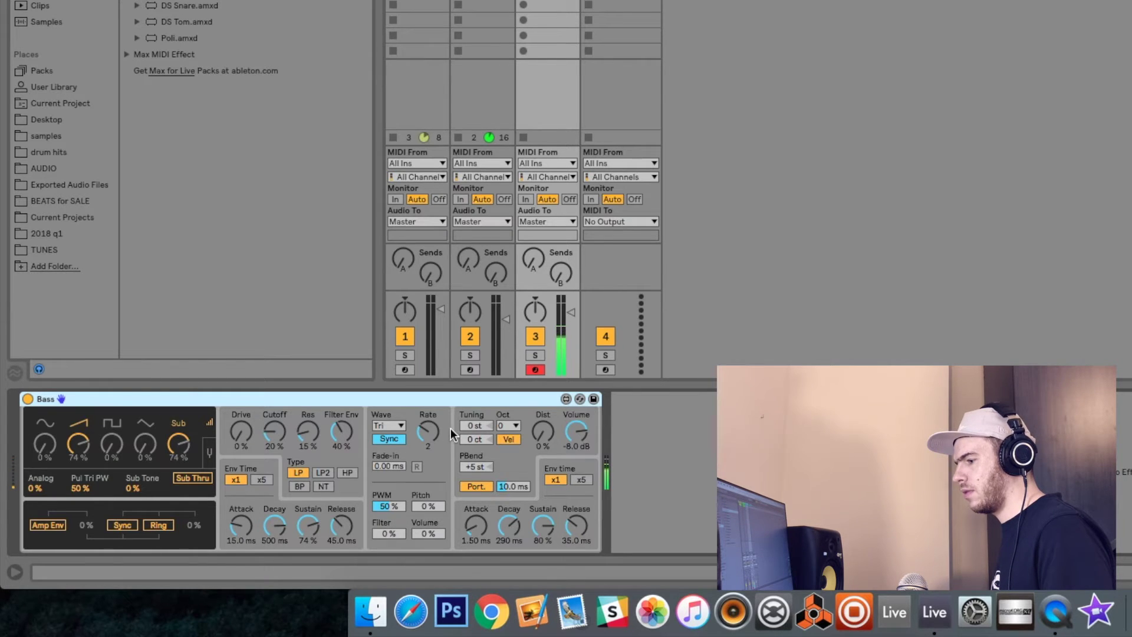
Set Bass's square oscillator level to 26%, its filter resonance to 8% and its cutoff to 33%.
{"action": "left_click_drag", "start_coordinate": [275, 435], "coordinate": [284, 413]}
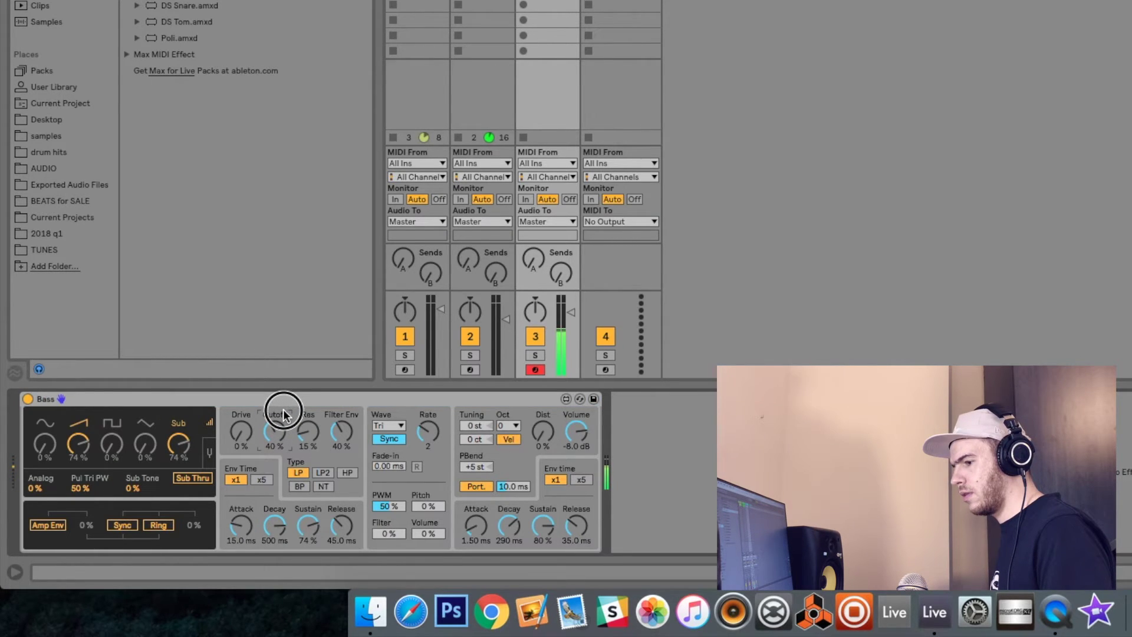
{"action": "mouse_move", "coordinate": [113, 436]}
{"action": "left_mouse_down"}
{"action": "mouse_move", "coordinate": [121, 397]}
{"action": "mouse_move", "coordinate": [116, 419]}
{"action": "left_mouse_up"}
{"action": "mouse_move", "coordinate": [274, 438]}
{"action": "left_mouse_down"}
{"action": "mouse_move", "coordinate": [271, 453]}
{"action": "mouse_move", "coordinate": [313, 397]}
{"action": "mouse_move", "coordinate": [271, 439]}
{"action": "left_mouse_up"}
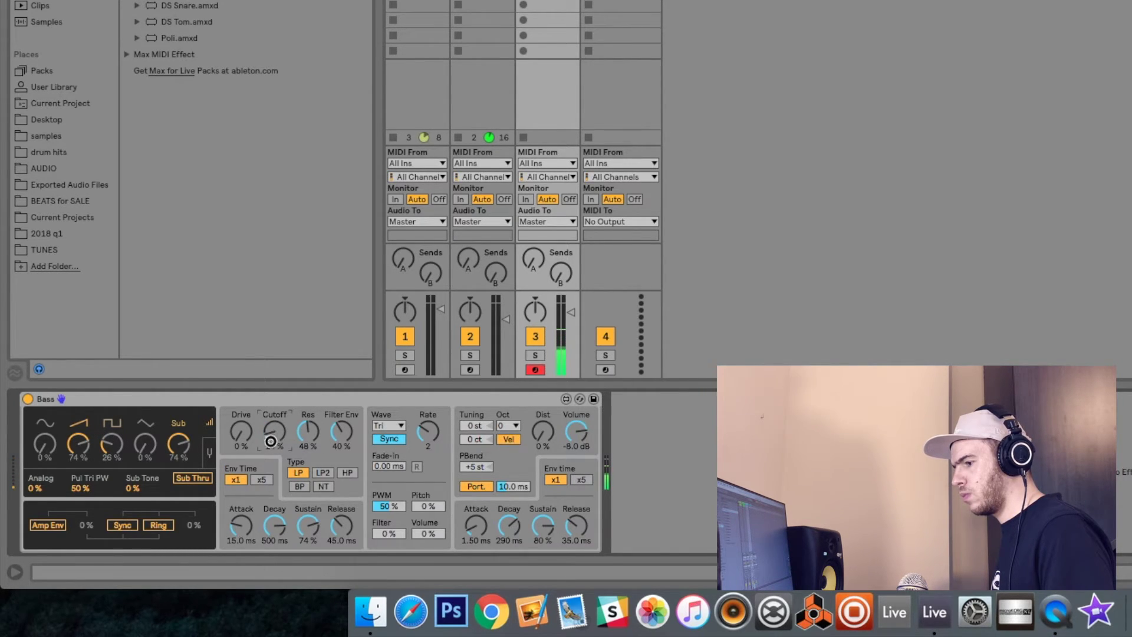
{"action": "mouse_move", "coordinate": [309, 433]}
{"action": "left_mouse_down"}
{"action": "mouse_move", "coordinate": [313, 420]}
{"action": "mouse_move", "coordinate": [309, 433]}
{"action": "left_mouse_up"}
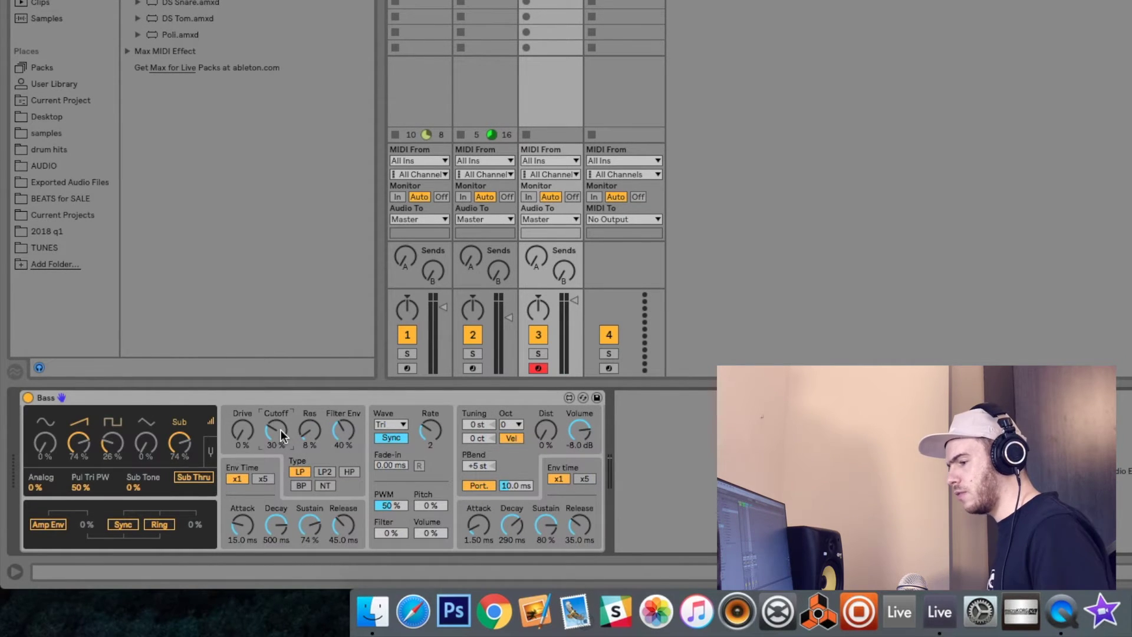
{"action": "mouse_move", "coordinate": [281, 435]}
{"action": "left_mouse_down"}
{"action": "mouse_move", "coordinate": [290, 412]}
{"action": "mouse_move", "coordinate": [283, 429]}
{"action": "left_mouse_up"}
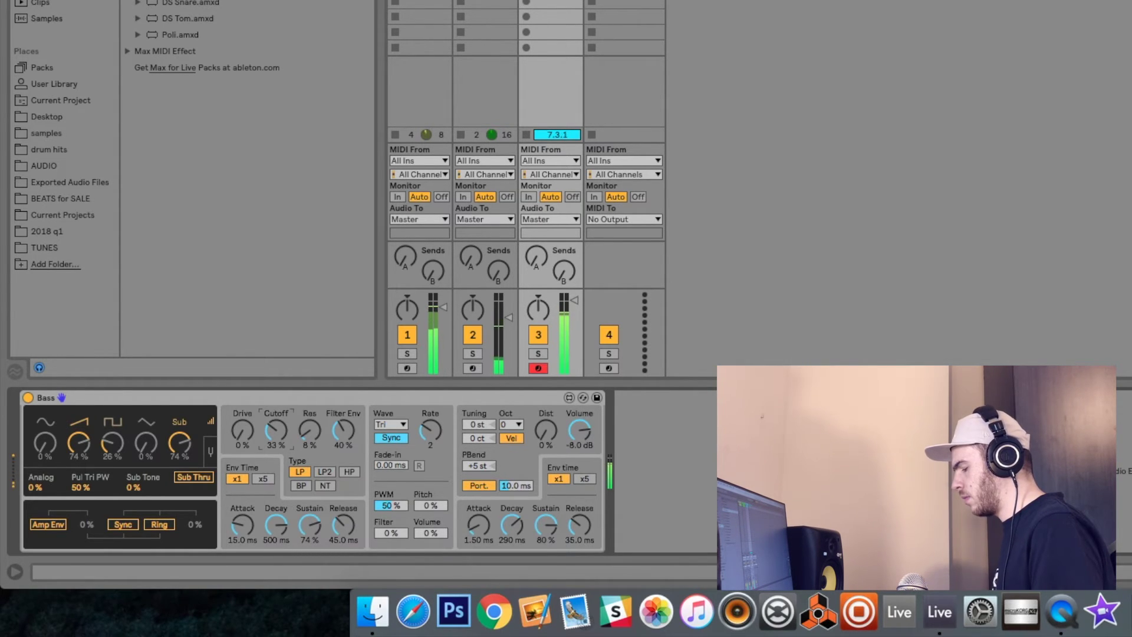
Show the notes of the 3-Bass 2 clip and lower the Bass track's volume to -3.0 dB.
{"action": "key", "text": "shift+Tab"}
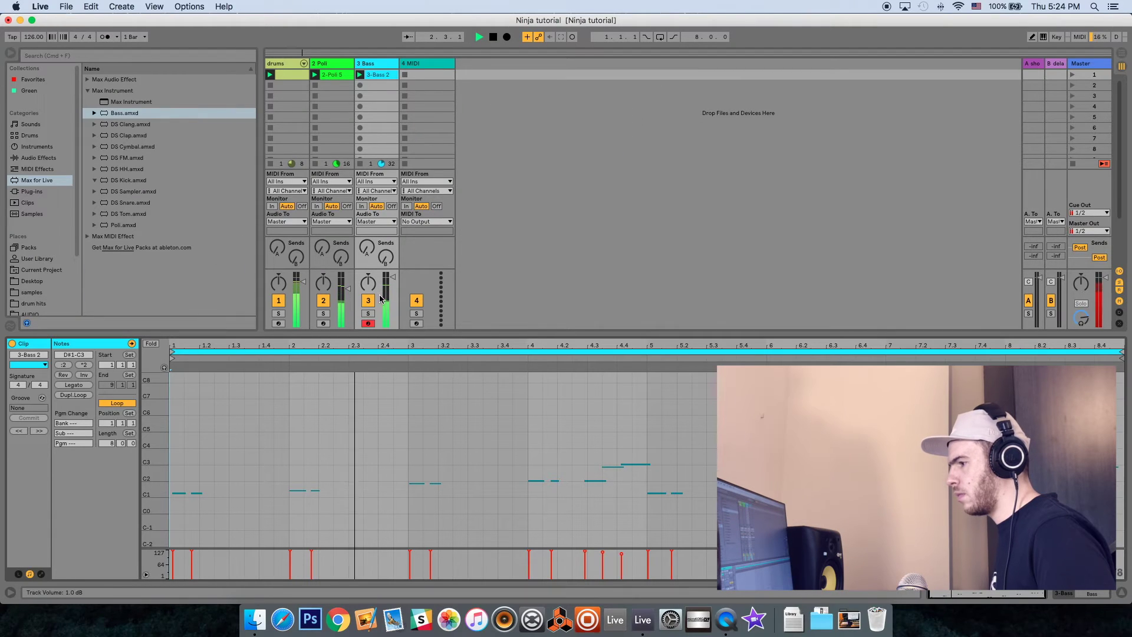
{"action": "left_click_drag", "start_coordinate": [393, 277], "coordinate": [392, 281]}
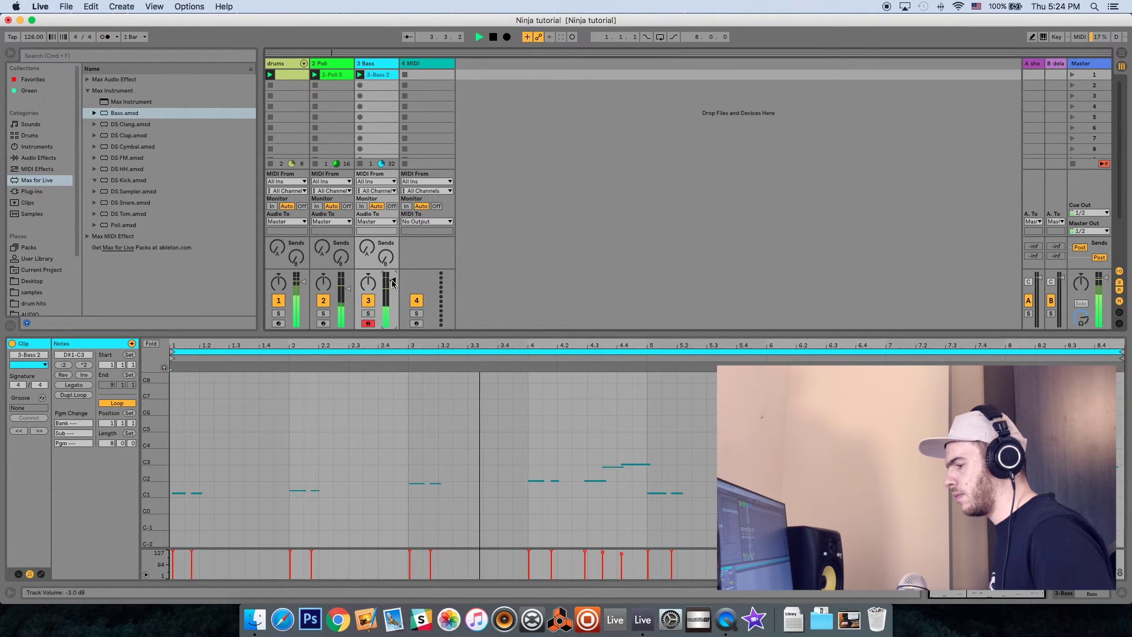
Shorten the 3-Bass 2 clip's loop to four bars and delete the last three notes of bar 4.
{"action": "left_click_drag", "start_coordinate": [432, 332], "coordinate": [432, 411]}
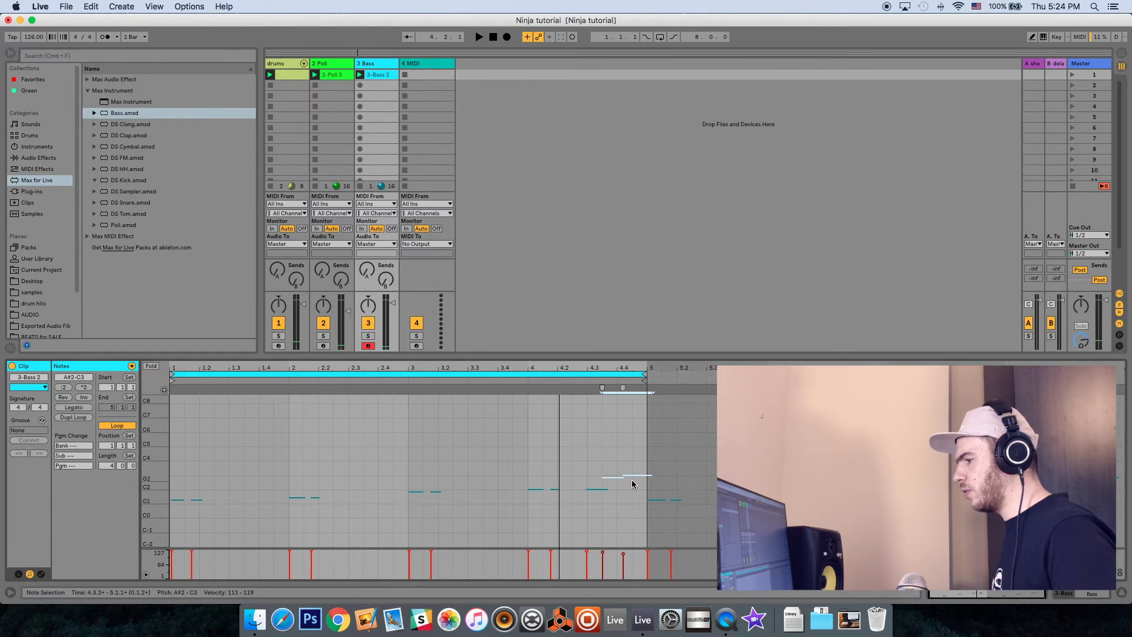
{"action": "key", "text": "Delete"}
{"action": "key", "text": "space"}
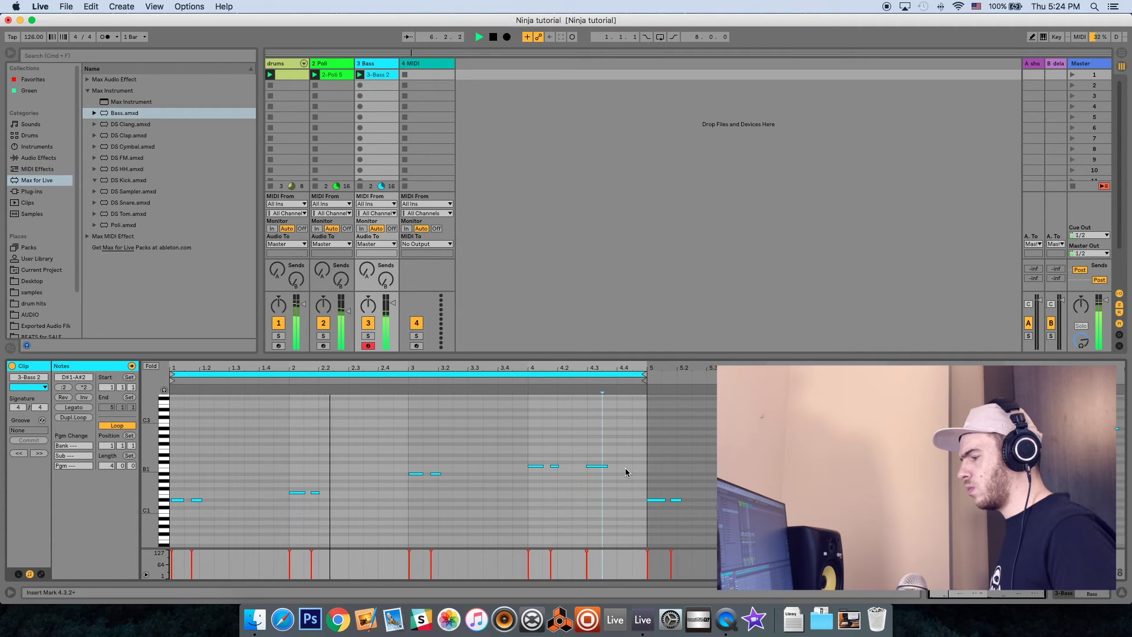
{"action": "left_click", "coordinate": [599, 468]}
{"action": "key", "text": "Delete"}
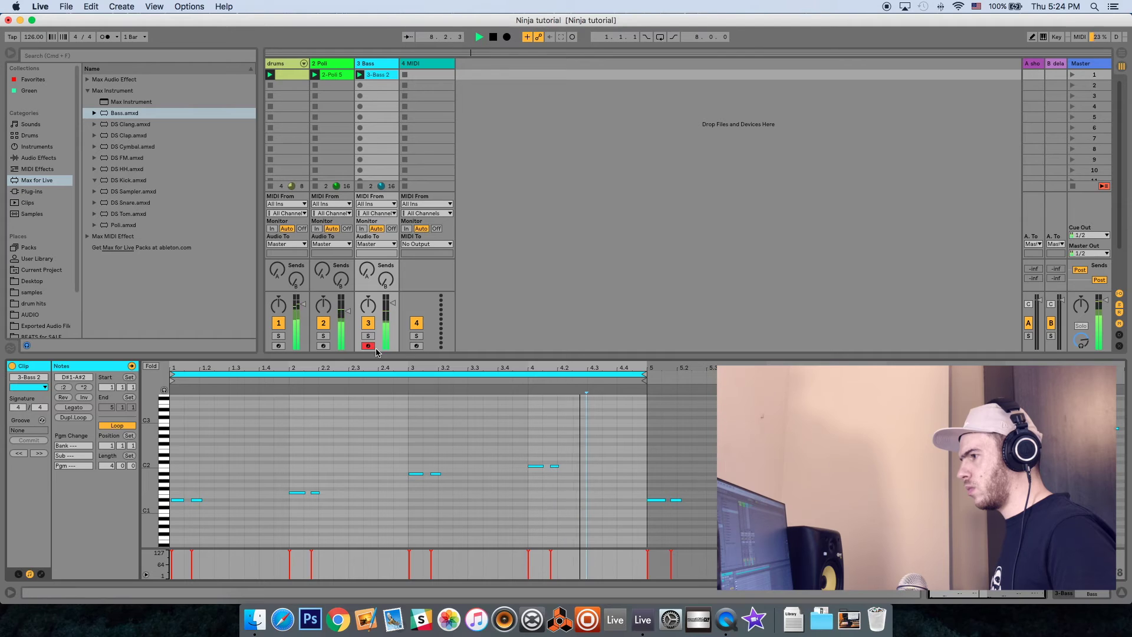
Load Poli's Positive E Brass preset onto the 4 MIDI track and record an eight-bar clip in its first slot.
{"action": "left_click", "coordinate": [434, 66]}
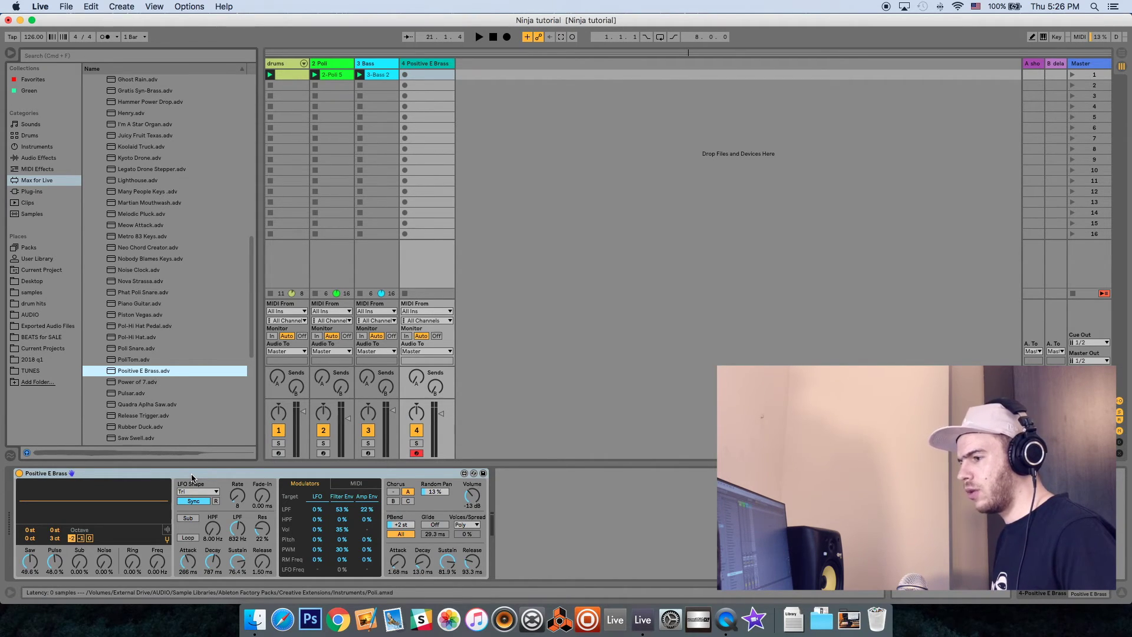
{"action": "key", "text": "shift+super+F9"}
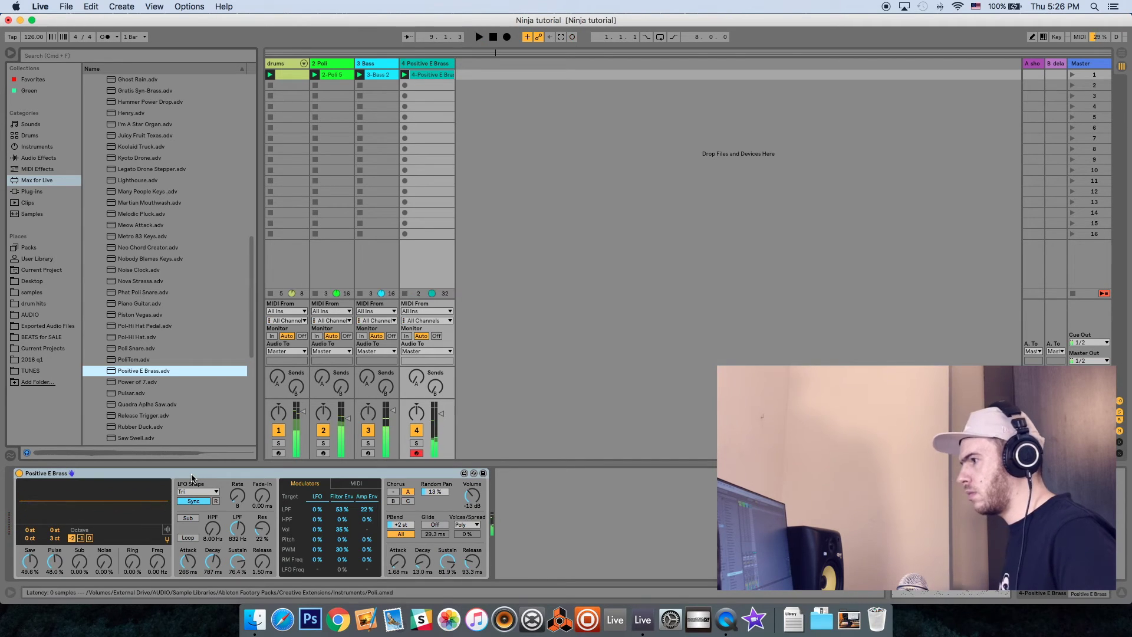
{"action": "left_click", "coordinate": [438, 75]}
{"action": "key", "text": "shift+Tab"}
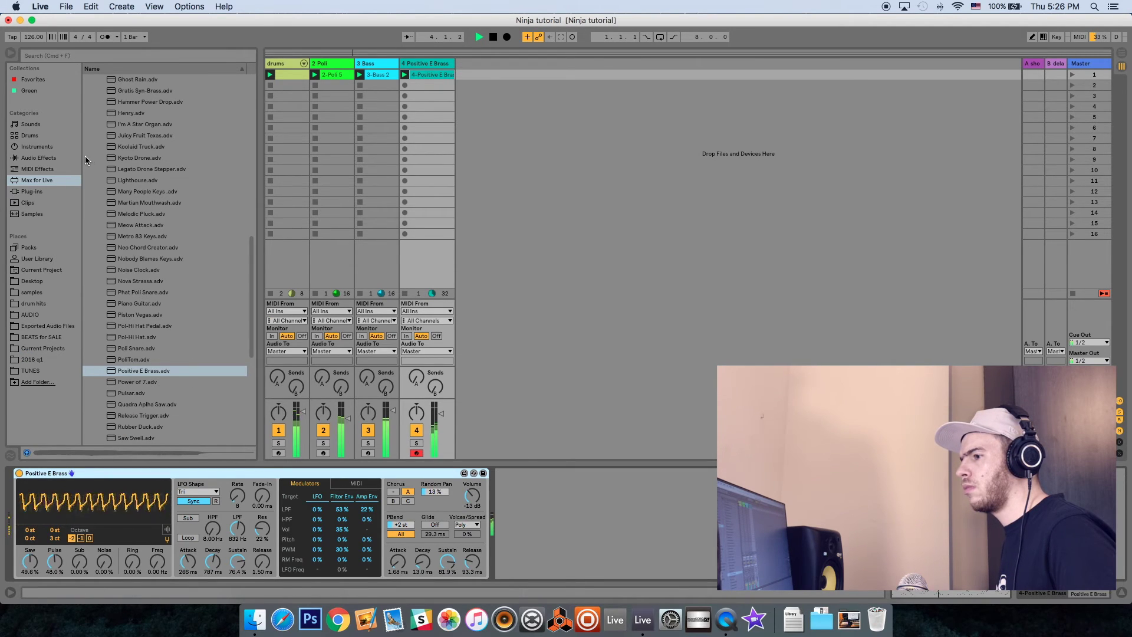
Add the Echo audio effect after Positive E Brass on track 4 and play the set.
{"action": "left_click", "coordinate": [42, 158]}
{"action": "key", "text": "space"}
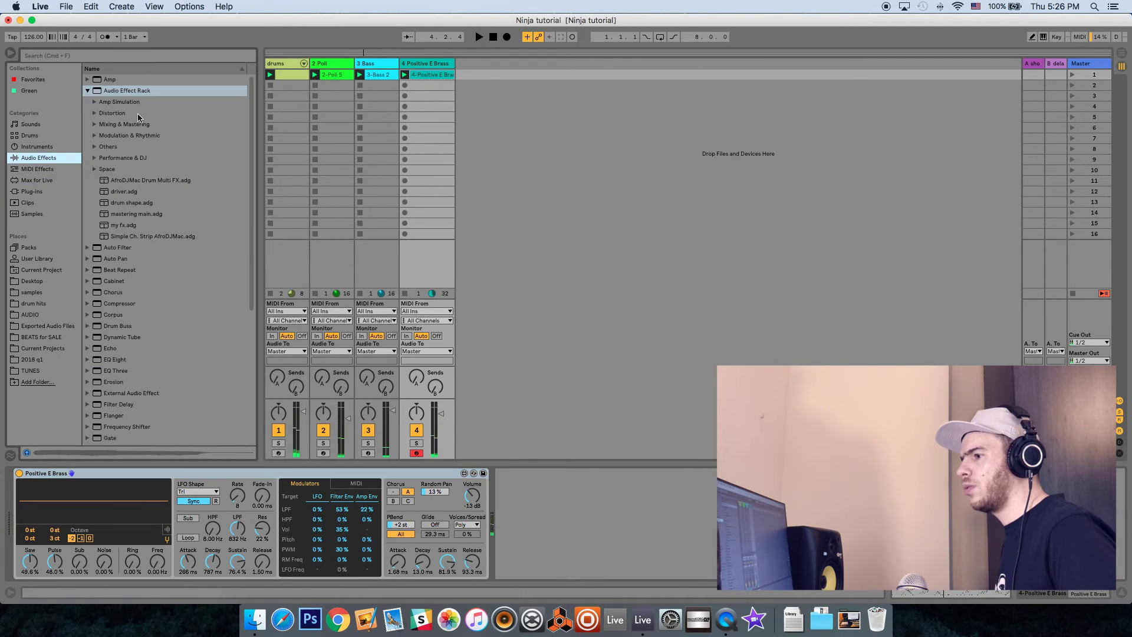
{"action": "left_click", "coordinate": [86, 91]}
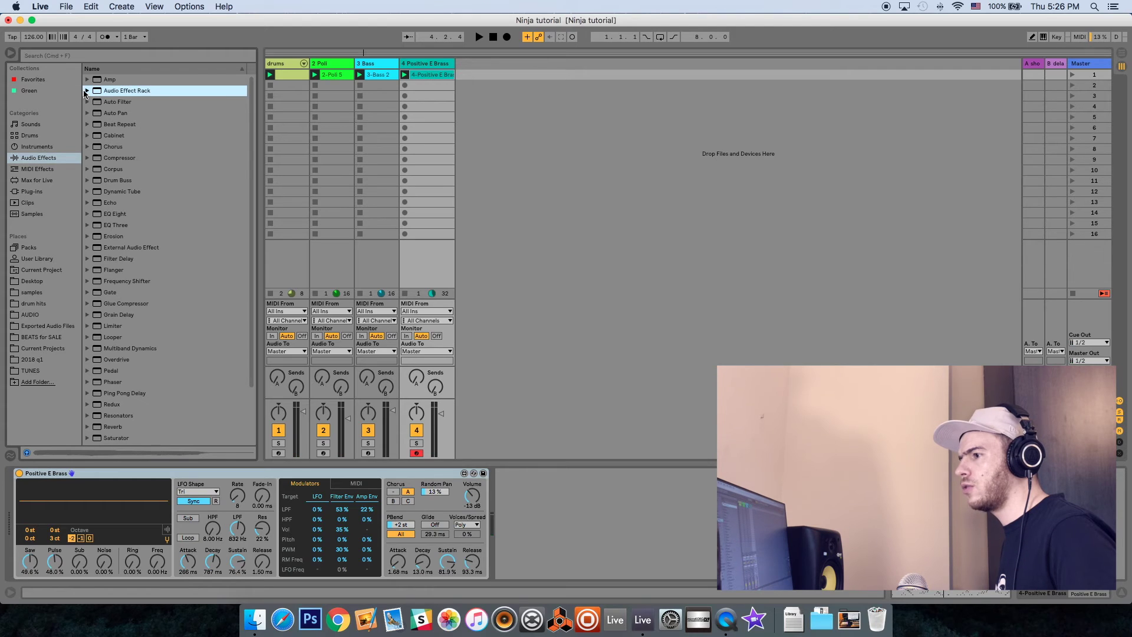
{"action": "left_click_drag", "start_coordinate": [99, 202], "coordinate": [417, 133]}
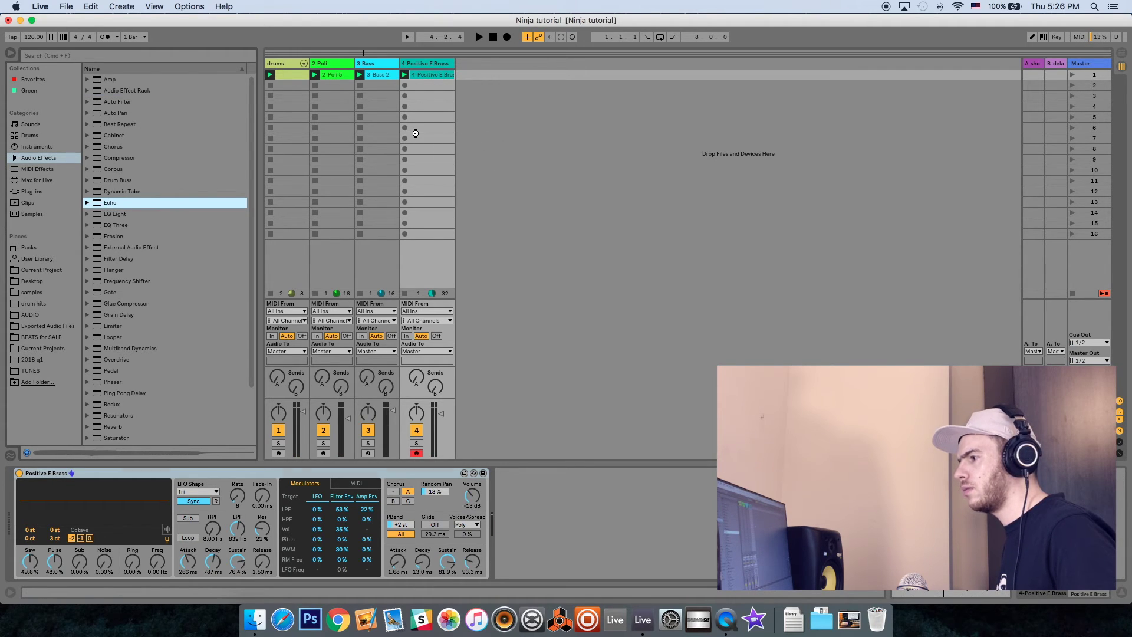
{"action": "key", "text": "space"}
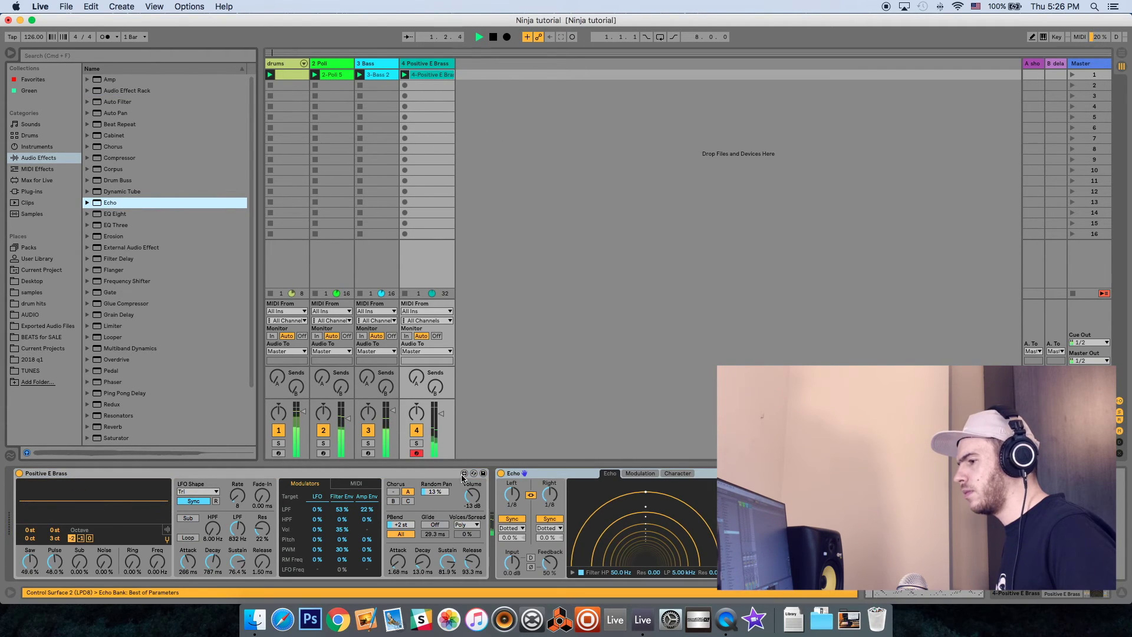
Load the Vintage Delay preset Tape Reverb Space into Echo on track 4 and play the set.
{"action": "left_click", "coordinate": [87, 202]}
{"action": "left_click", "coordinate": [92, 247]}
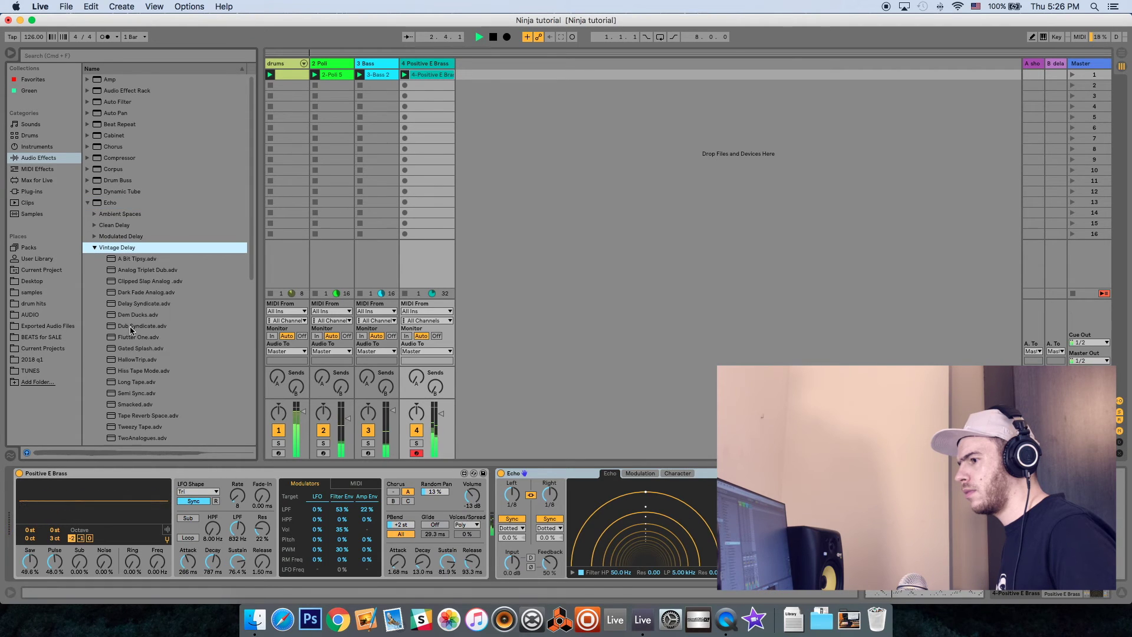
{"action": "key", "text": "space"}
{"action": "scroll", "coordinate": [118, 264], "scroll_direction": "down", "scroll_amount": 5}
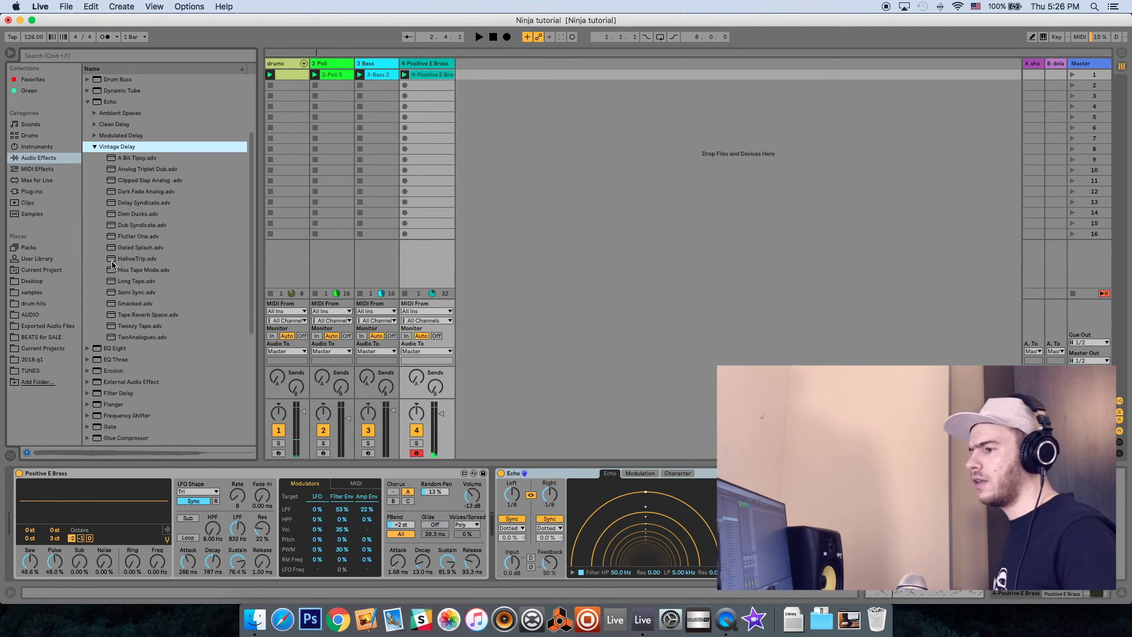
{"action": "double_click", "coordinate": [133, 315]}
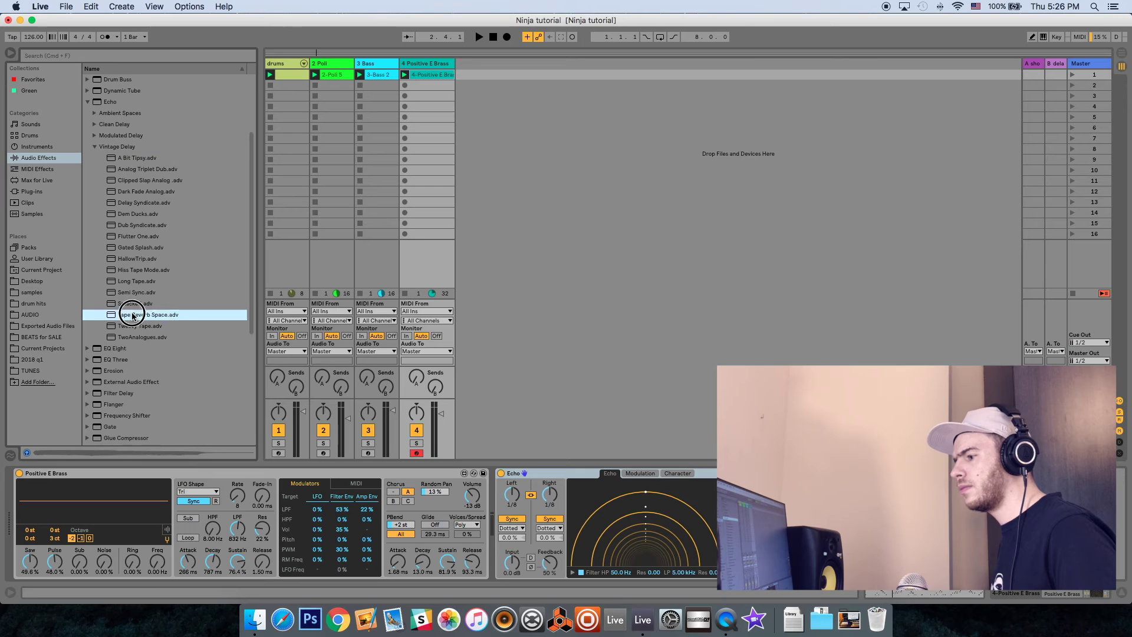
{"action": "key", "text": "space"}
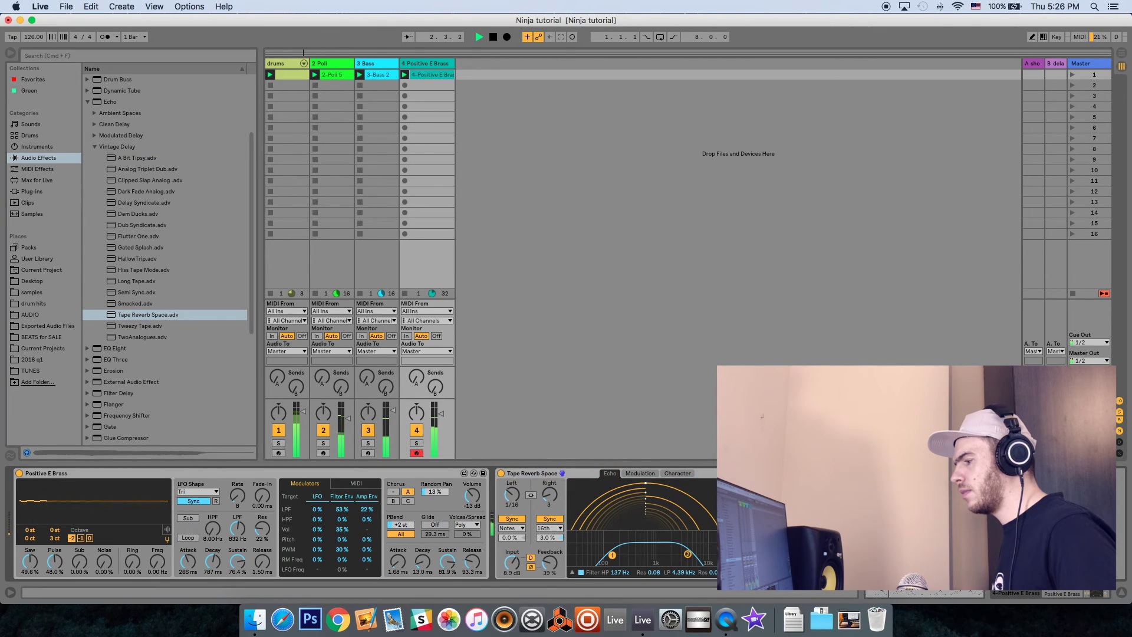
Lower the Positive E Brass track's volume to -17.0 dB.
{"action": "left_click_drag", "start_coordinate": [441, 413], "coordinate": [441, 417]}
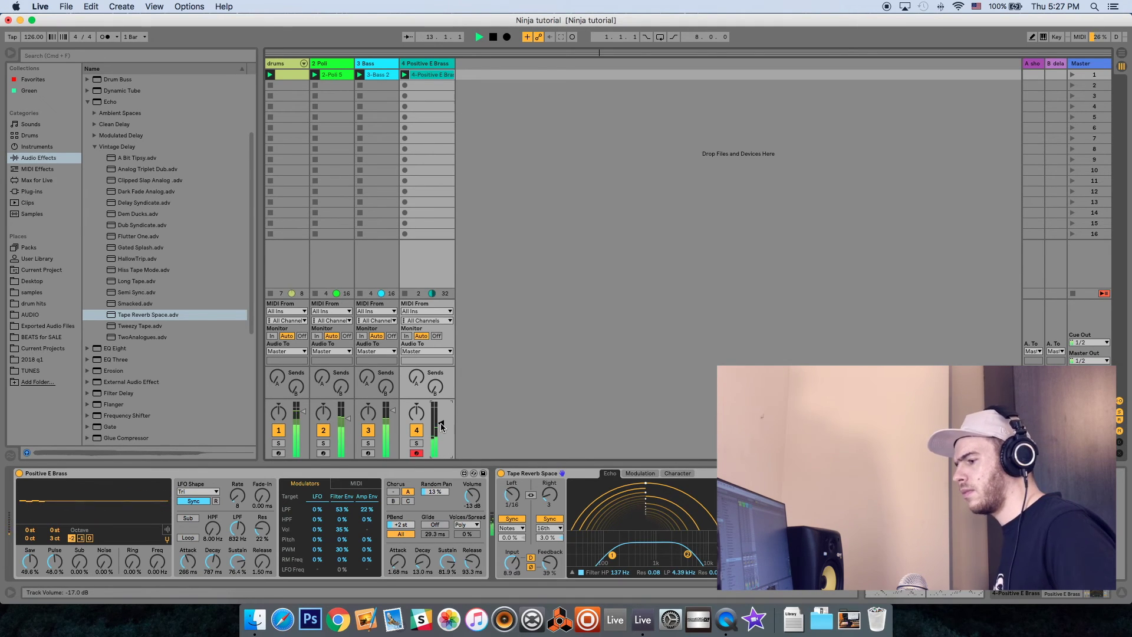
{"action": "mouse_move", "coordinate": [239, 529]}
{"action": "left_mouse_down"}
{"action": "mouse_move", "coordinate": [240, 540]}
{"action": "mouse_move", "coordinate": [268, 513]}
{"action": "mouse_move", "coordinate": [239, 530]}
{"action": "left_mouse_up"}
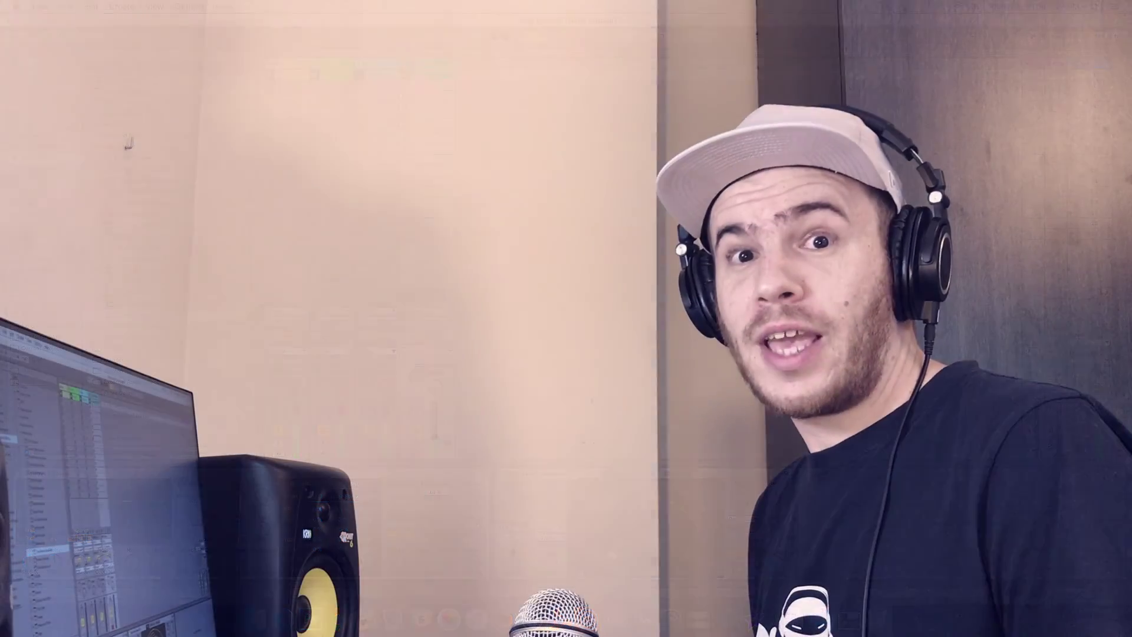